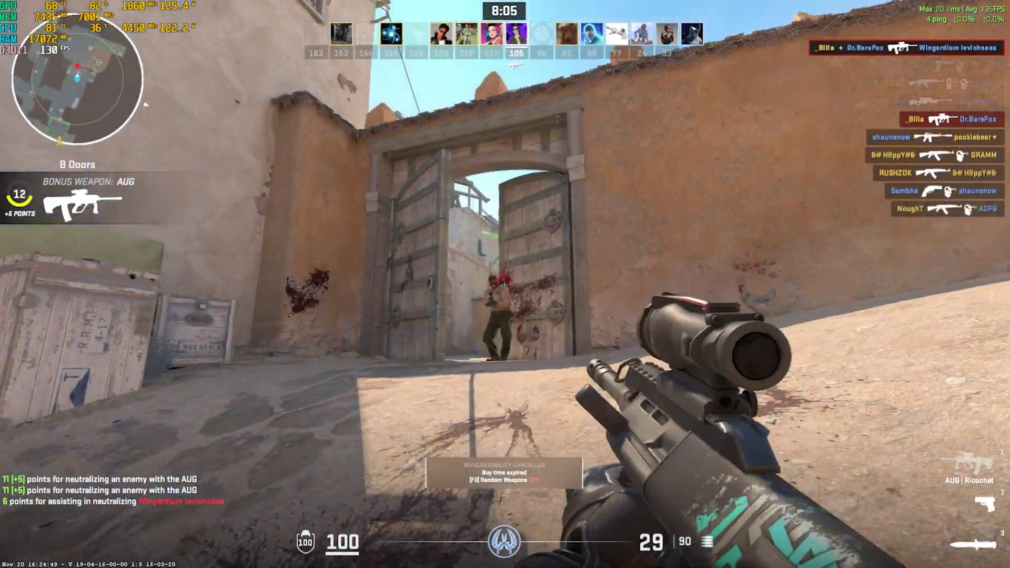
Shoot the enemy in the doorway with the AUG and push through B Doors
{"action": "left_click", "coordinate": [504, 285]}
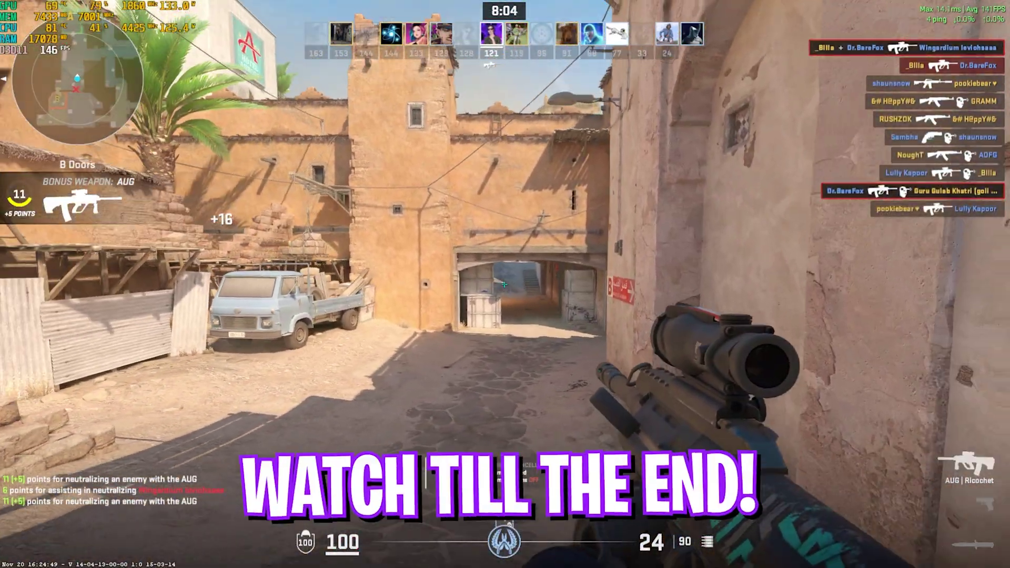
{"action": "key", "text": "w"}
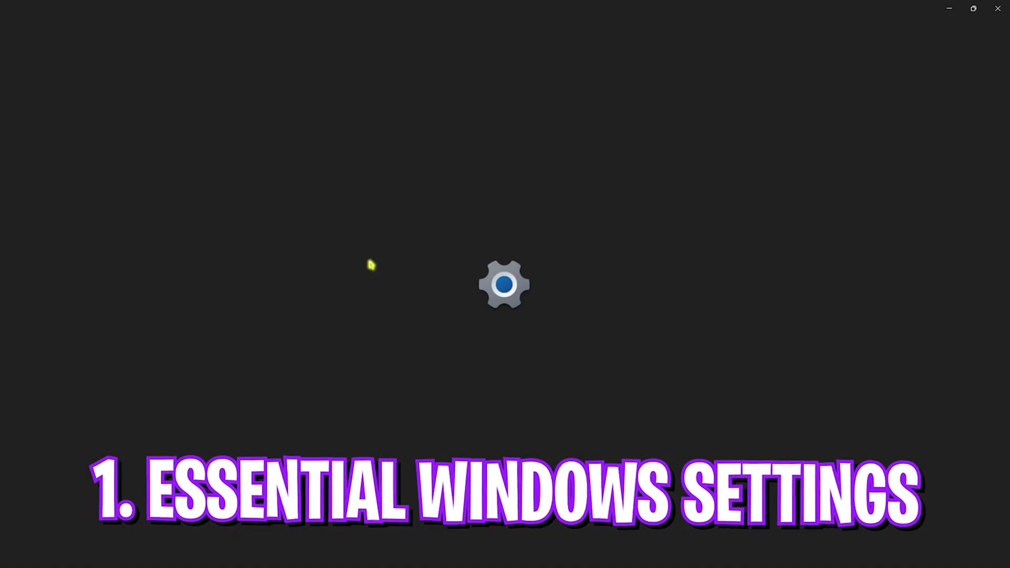
Check that Game Mode is on and review the default graphics settings
{"action": "left_click", "coordinate": [77, 277]}
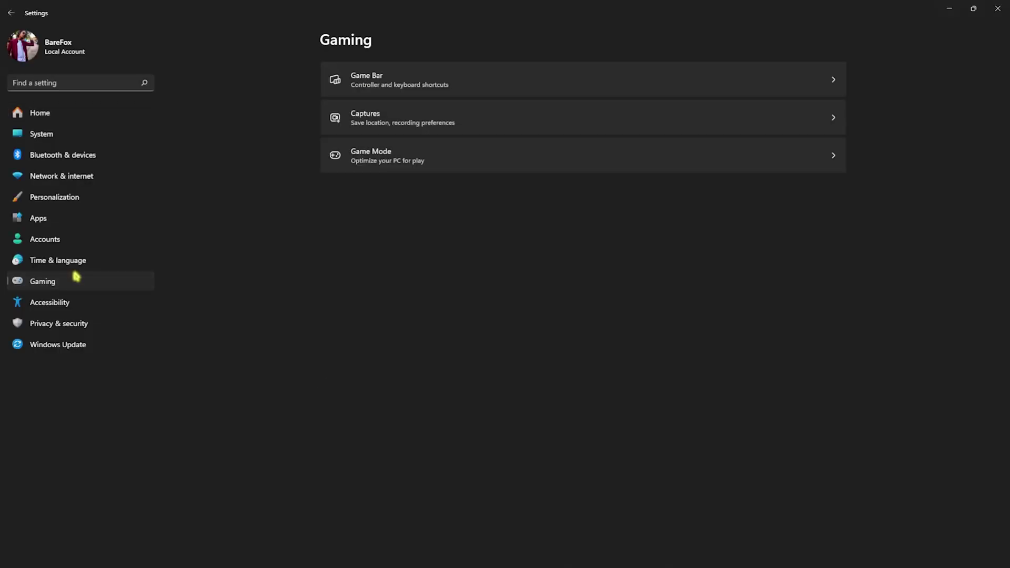
{"action": "left_click", "coordinate": [393, 167]}
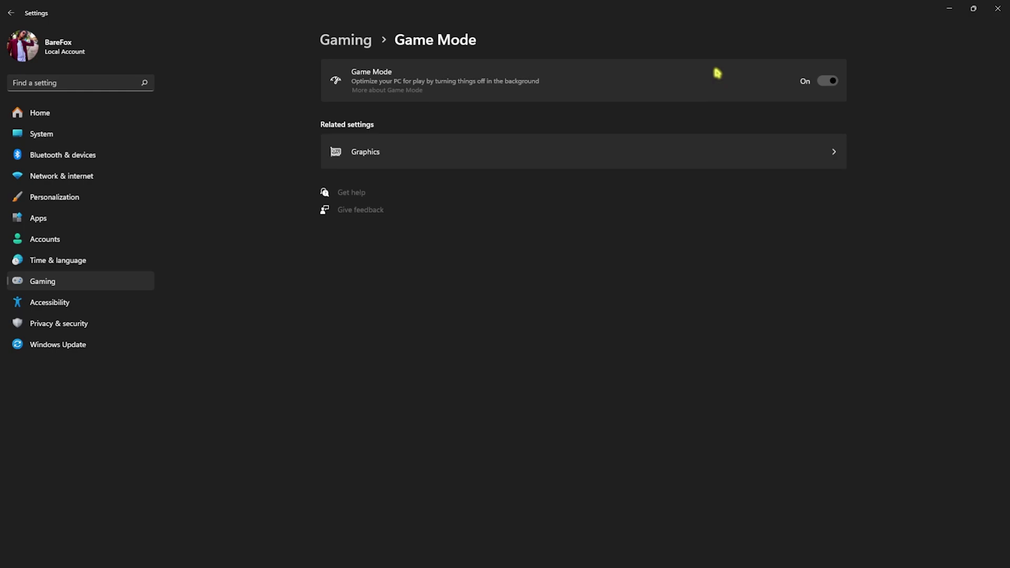
{"action": "left_click", "coordinate": [397, 143]}
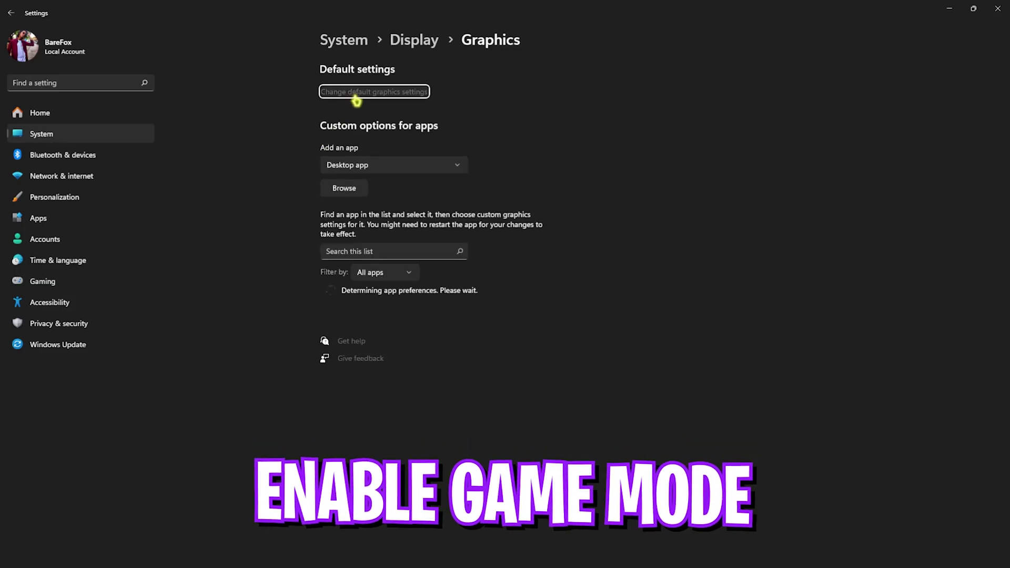
{"action": "left_click", "coordinate": [356, 94]}
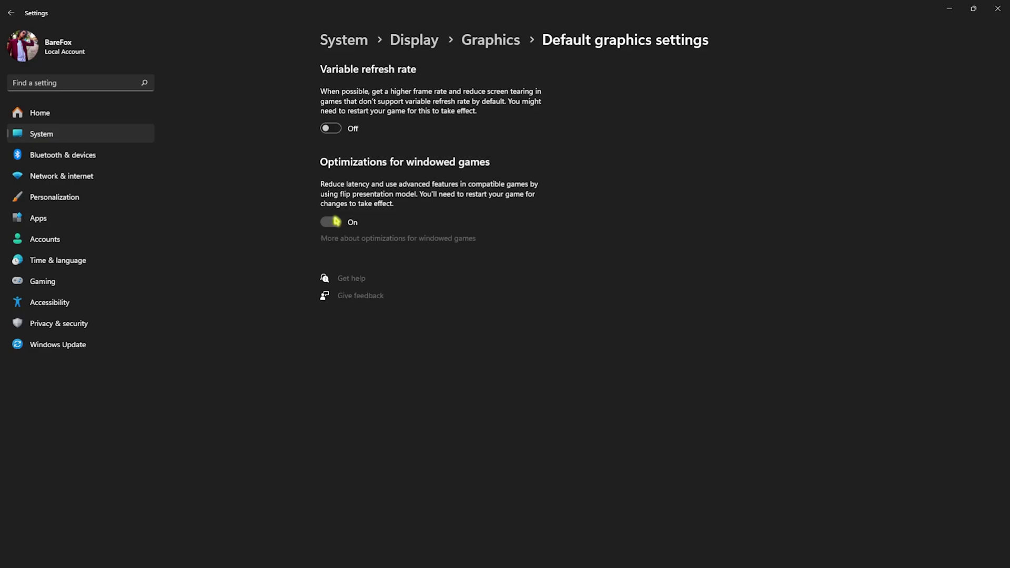
{"action": "key", "text": "alt+Left"}
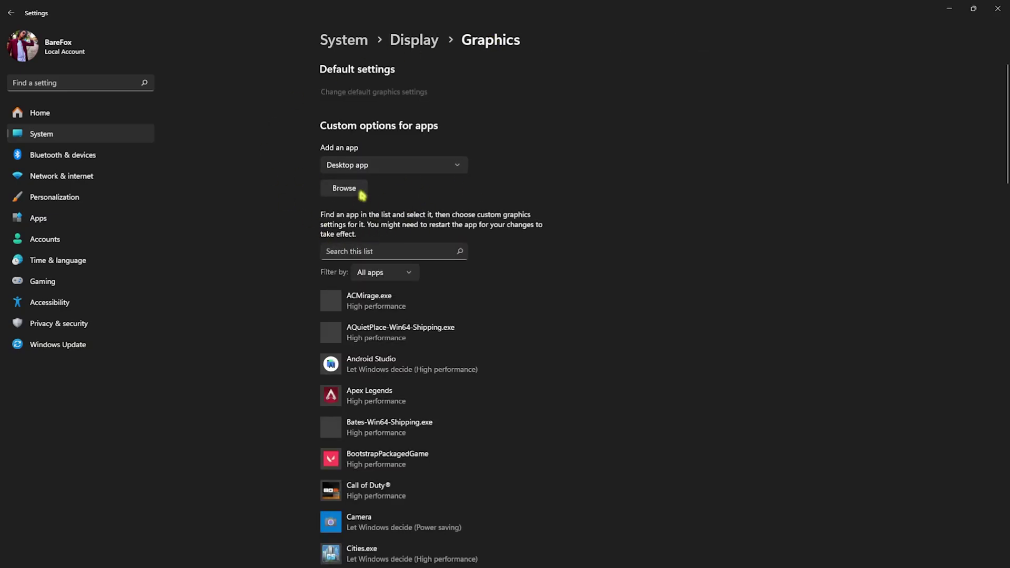
Add cs2.exe to the graphics list with the High performance preference
{"action": "left_click", "coordinate": [344, 189]}
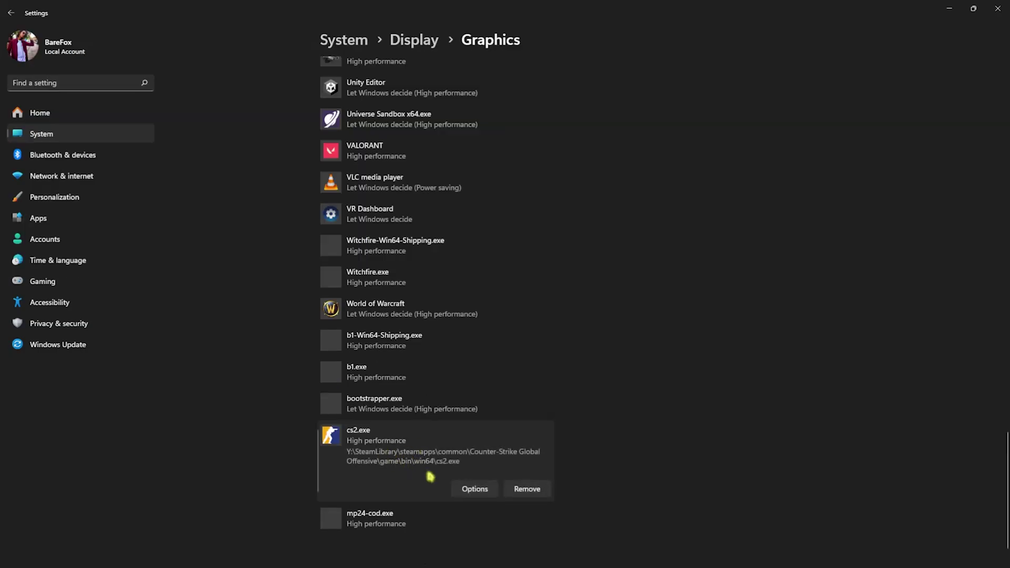
{"action": "left_click", "coordinate": [475, 492]}
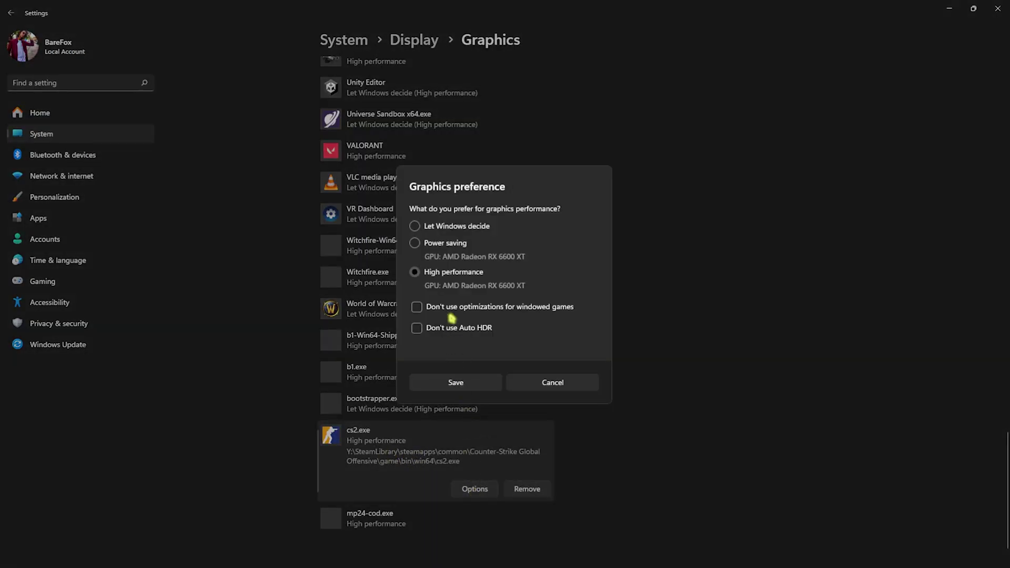
{"action": "left_click", "coordinate": [445, 384]}
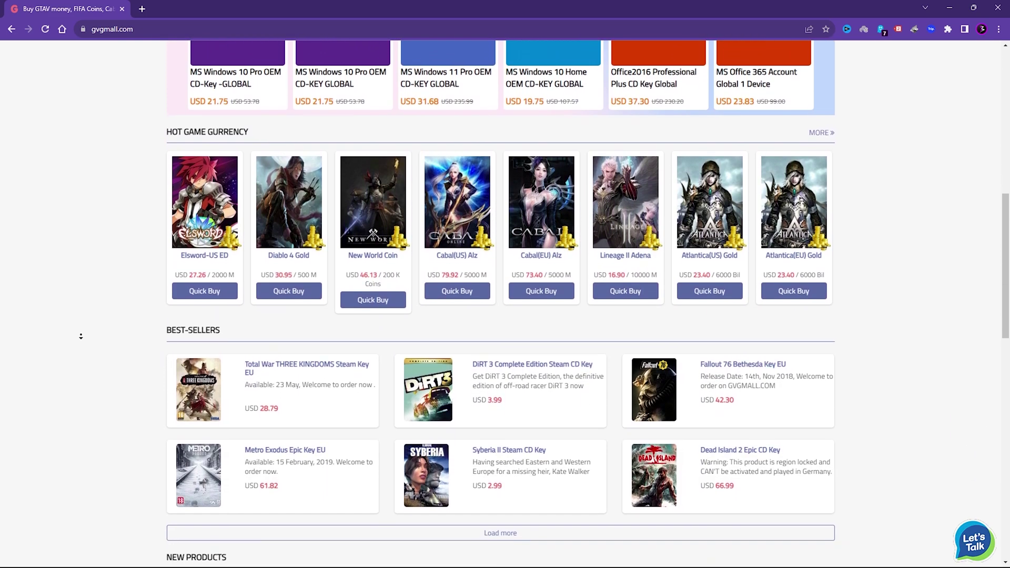
Browse the GVGMall home page and In-Game Currency menu
{"action": "scroll", "coordinate": [82, 337], "scroll_direction": "up", "scroll_amount": 4}
{"action": "scroll", "coordinate": [82, 338], "scroll_direction": "up", "scroll_amount": 7}
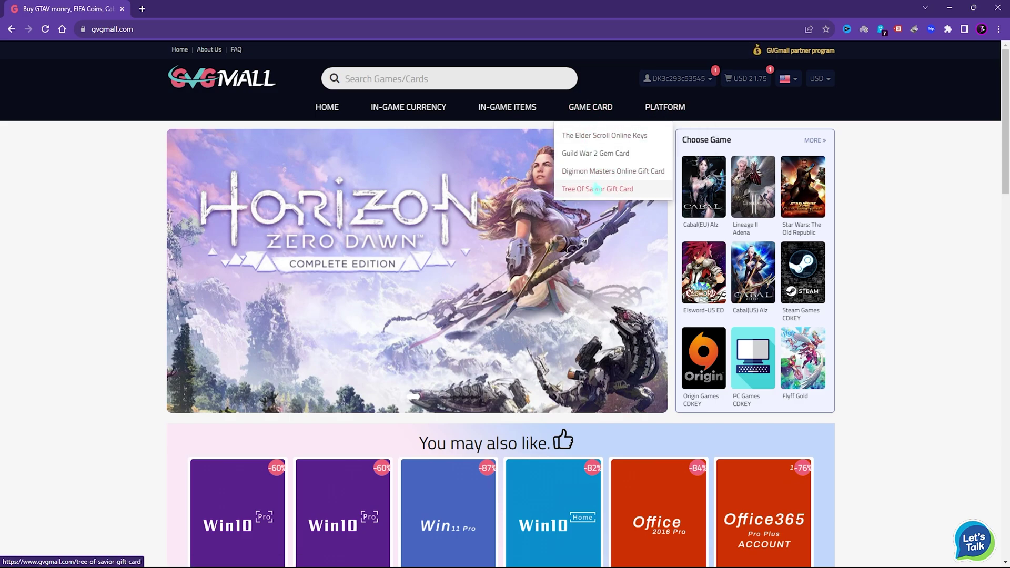
{"action": "mouse_move", "coordinate": [408, 106]}
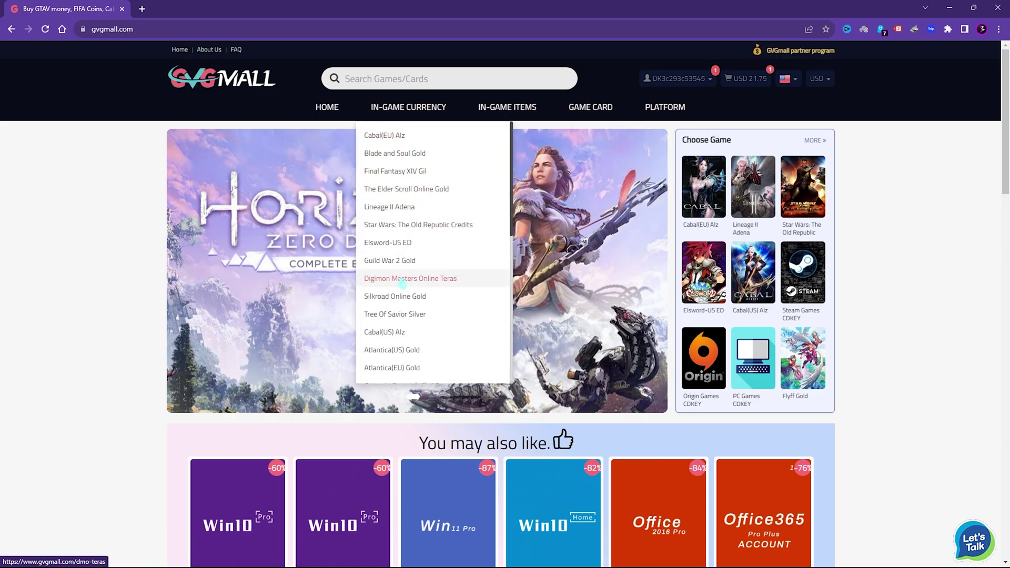
{"action": "scroll", "coordinate": [390, 365], "scroll_direction": "down", "scroll_amount": 3}
{"action": "scroll", "coordinate": [418, 287], "scroll_direction": "down", "scroll_amount": 2}
{"action": "scroll", "coordinate": [417, 287], "scroll_direction": "down", "scroll_amount": 1}
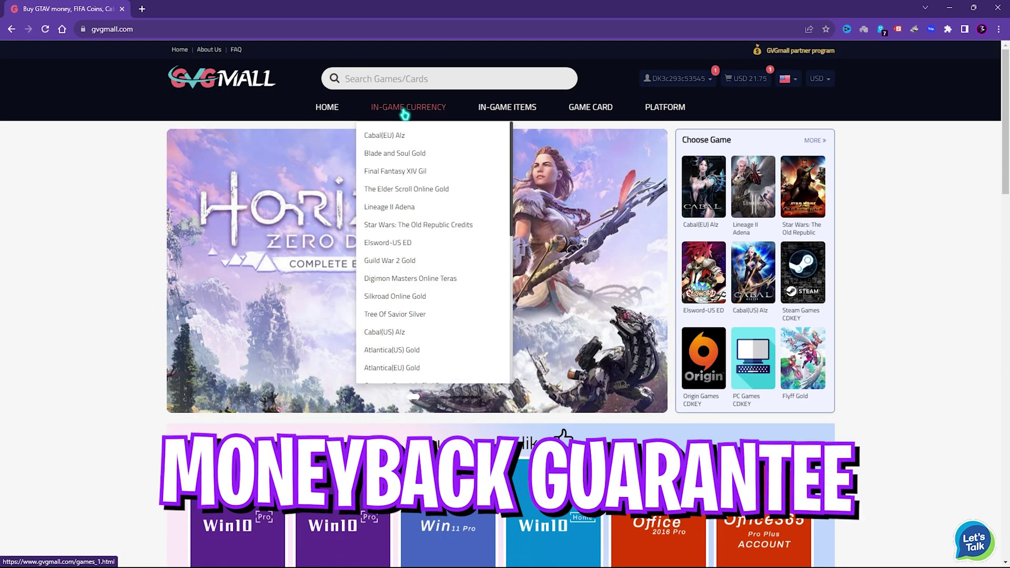
{"action": "scroll", "coordinate": [400, 311], "scroll_direction": "down", "scroll_amount": 3}
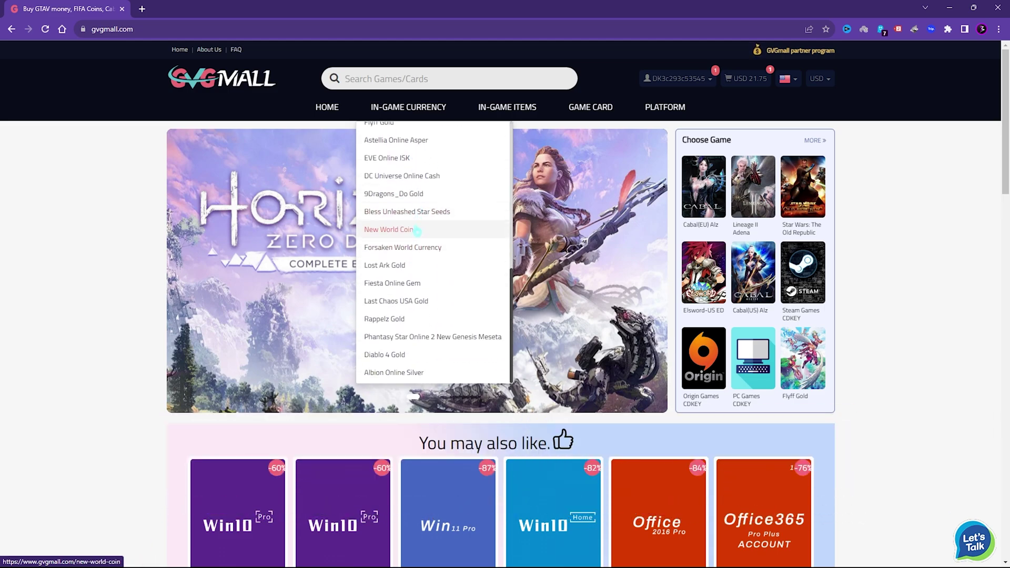
{"action": "scroll", "coordinate": [211, 326], "scroll_direction": "down", "scroll_amount": 4}
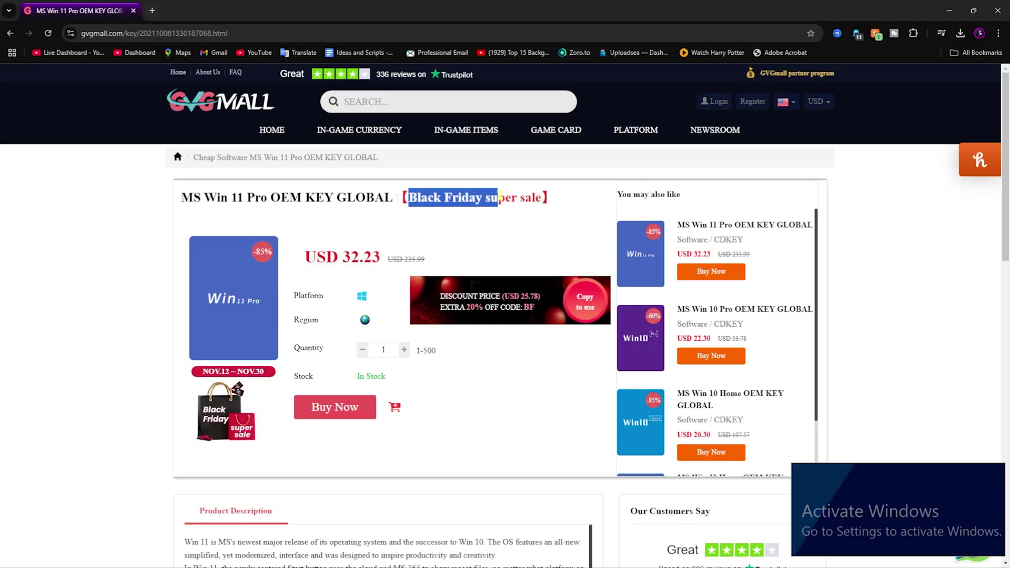
Highlight the Black Friday label and USD 32.23 price on the Win 11 Pro key page
{"action": "left_click_drag", "start_coordinate": [499, 198], "coordinate": [543, 198]}
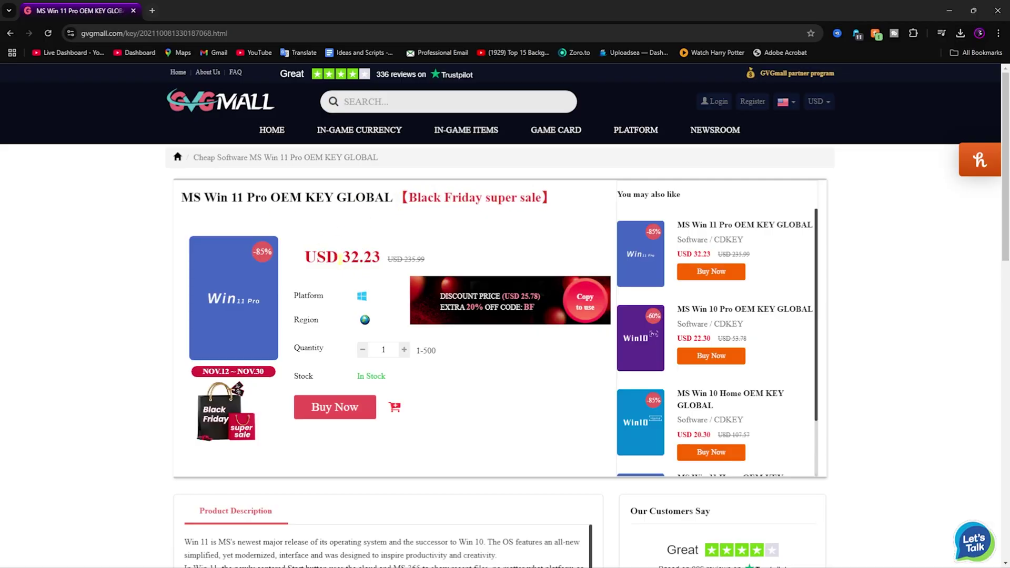
{"action": "left_click", "coordinate": [314, 413]}
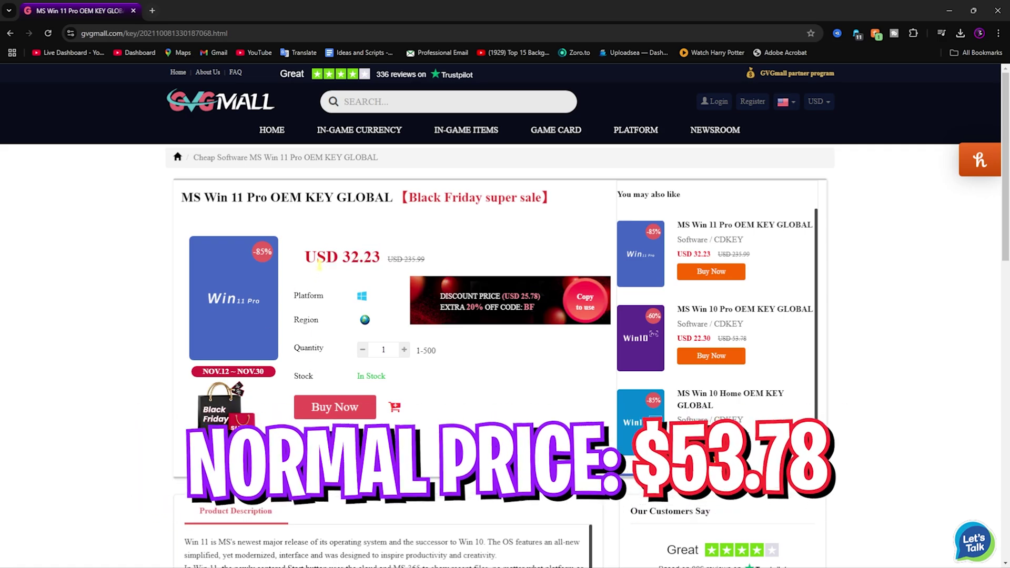
{"action": "left_click_drag", "start_coordinate": [305, 256], "coordinate": [383, 257]}
{"action": "left_click", "coordinate": [401, 258]}
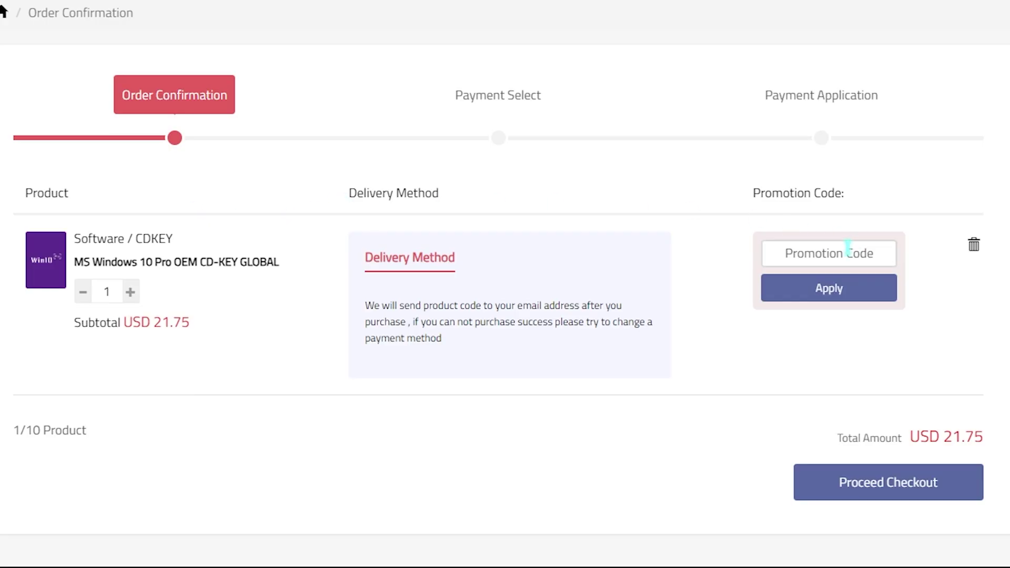
Apply promo code FOX25 on Order Confirmation and highlight the discounted total
{"action": "left_click", "coordinate": [842, 254]}
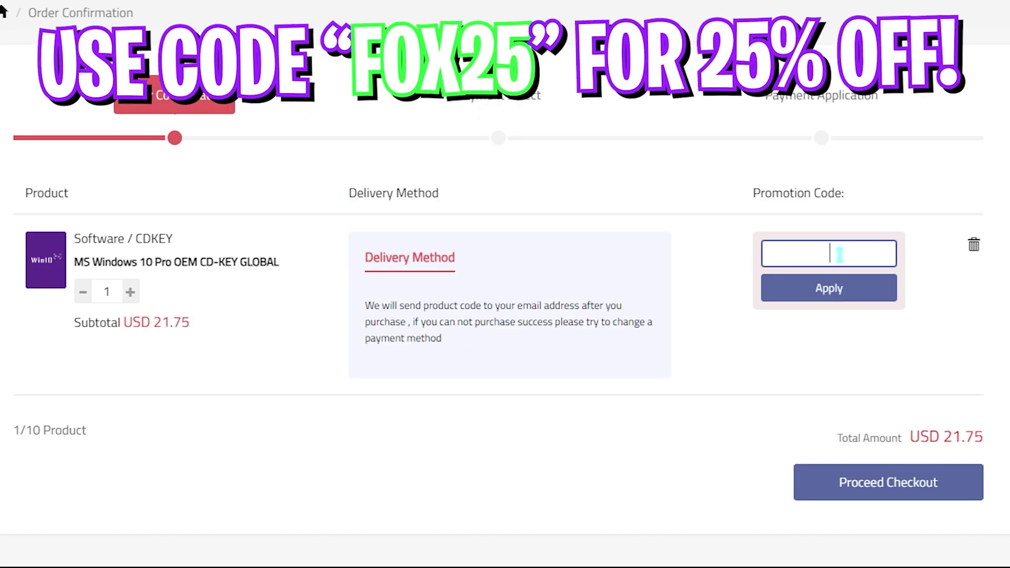
{"action": "type", "text": "FOX25"}
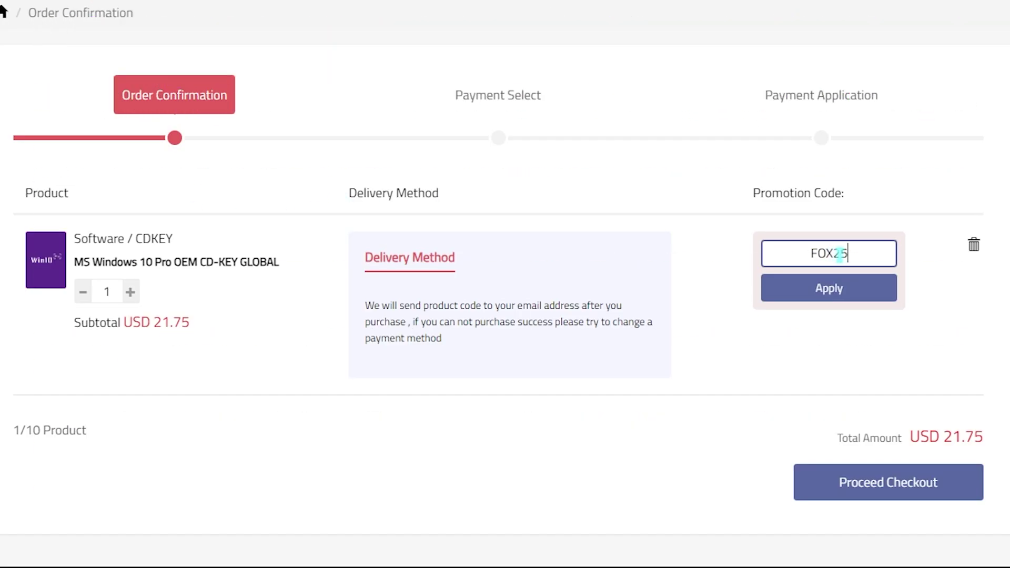
{"action": "left_click", "coordinate": [805, 289]}
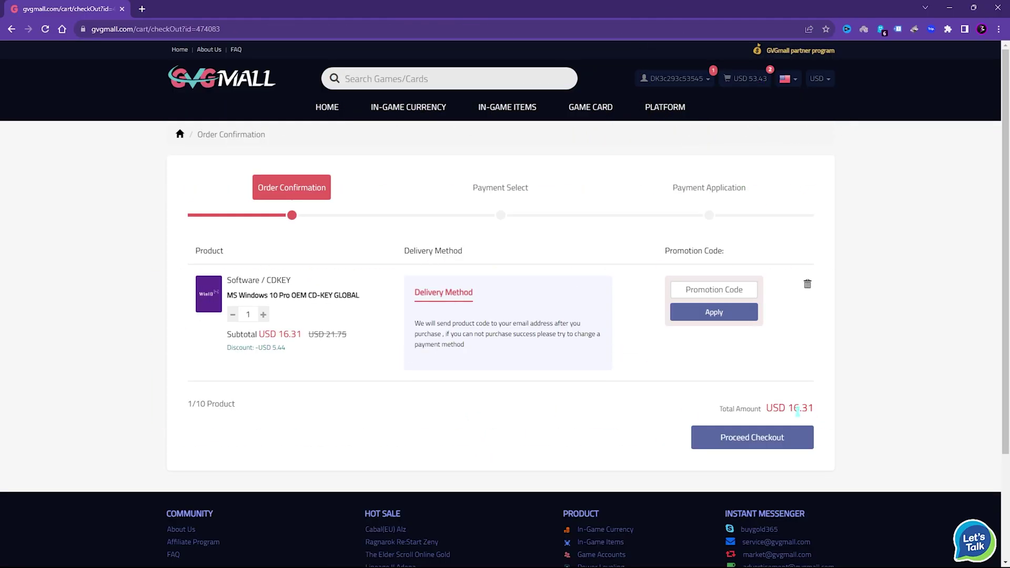
{"action": "left_click_drag", "start_coordinate": [817, 415], "coordinate": [779, 433]}
{"action": "left_click", "coordinate": [477, 381]}
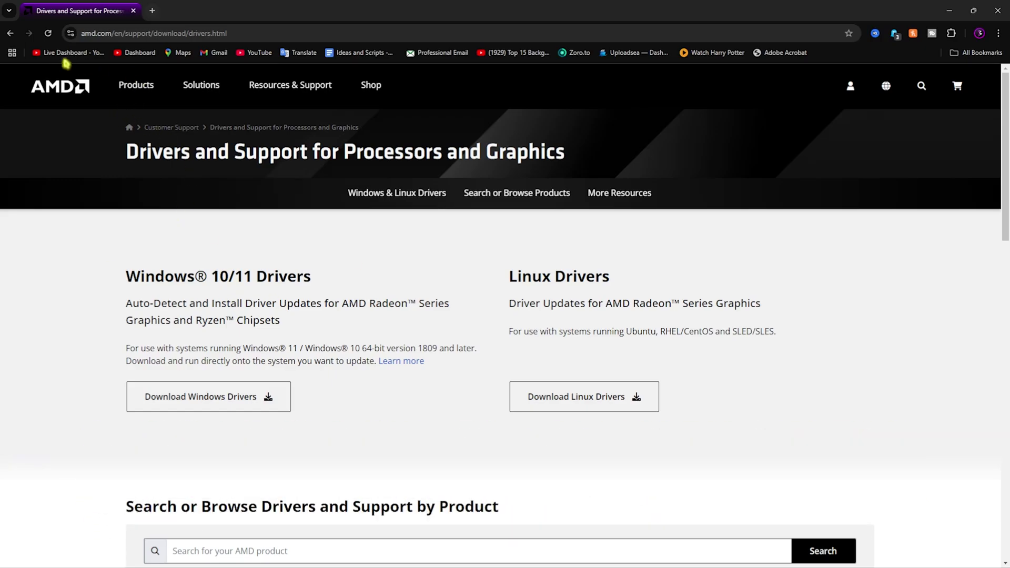
Scroll the AMD drivers page down to the Windows 10/11 driver downloads
{"action": "scroll", "coordinate": [245, 173], "scroll_direction": "down", "scroll_amount": 2}
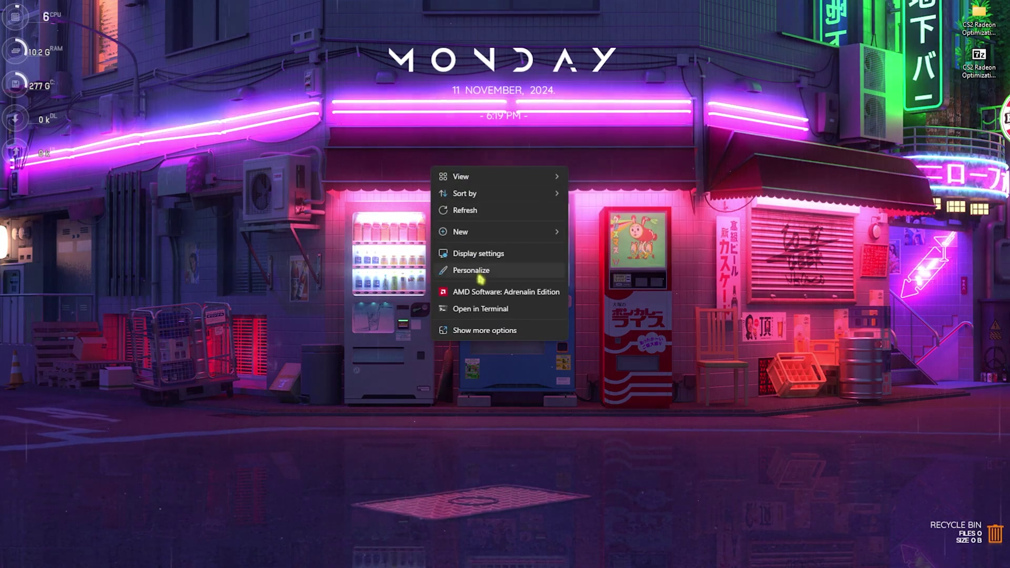
Launch Adrenalin from the desktop menu and check for updates to driver 24.10.1
{"action": "left_click", "coordinate": [477, 294]}
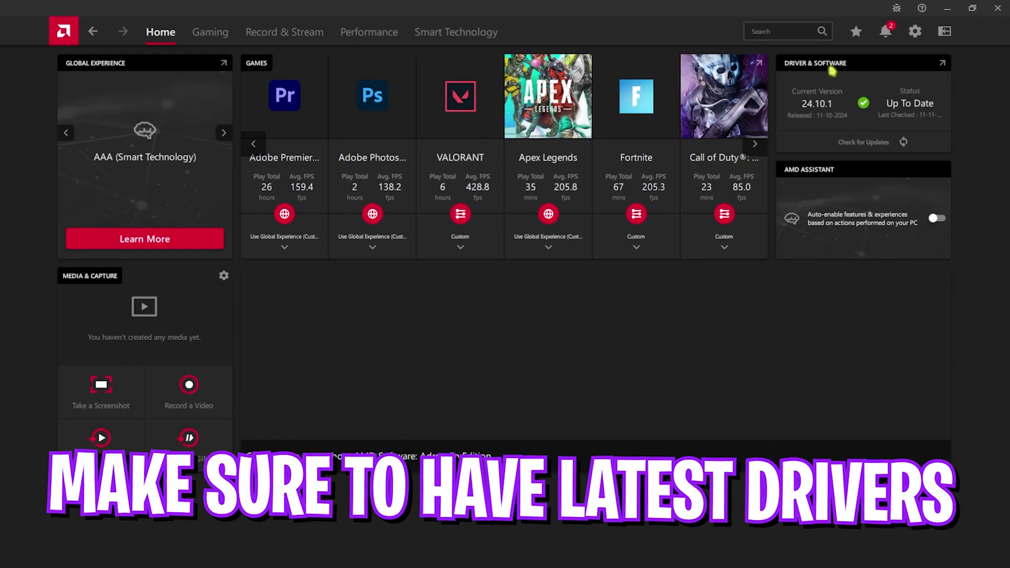
{"action": "left_click", "coordinate": [824, 136]}
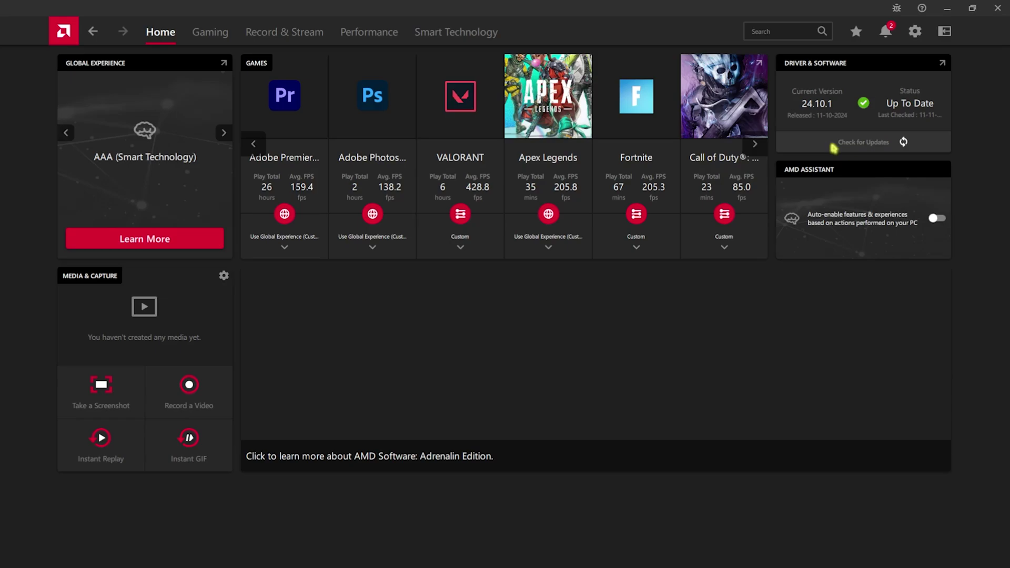
{"action": "mouse_move", "coordinate": [636, 103]}
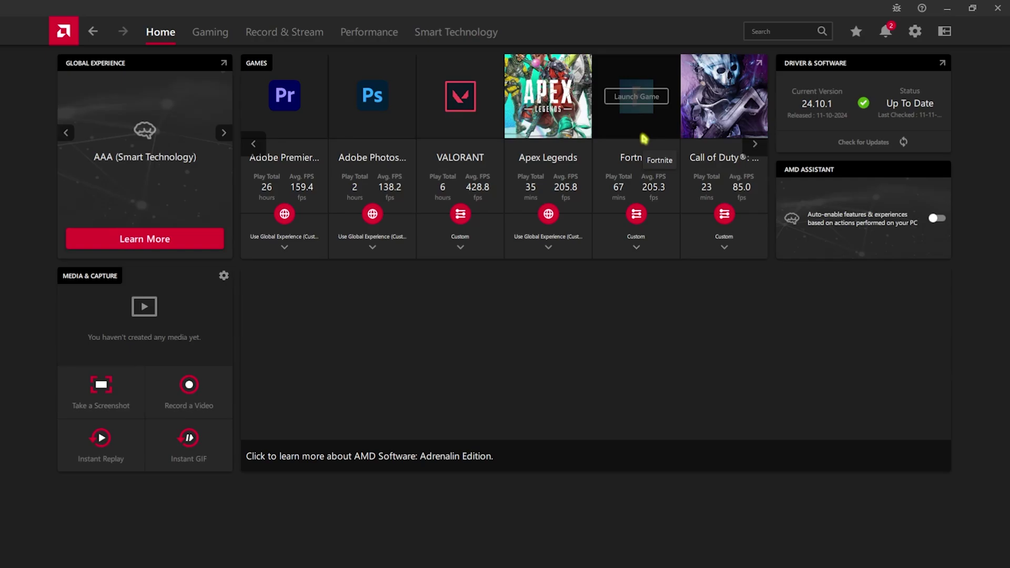
Open the Counter-Strike 2 profile, keep Radeon Super Resolution disabled, and reach the advanced options
{"action": "left_click", "coordinate": [220, 44]}
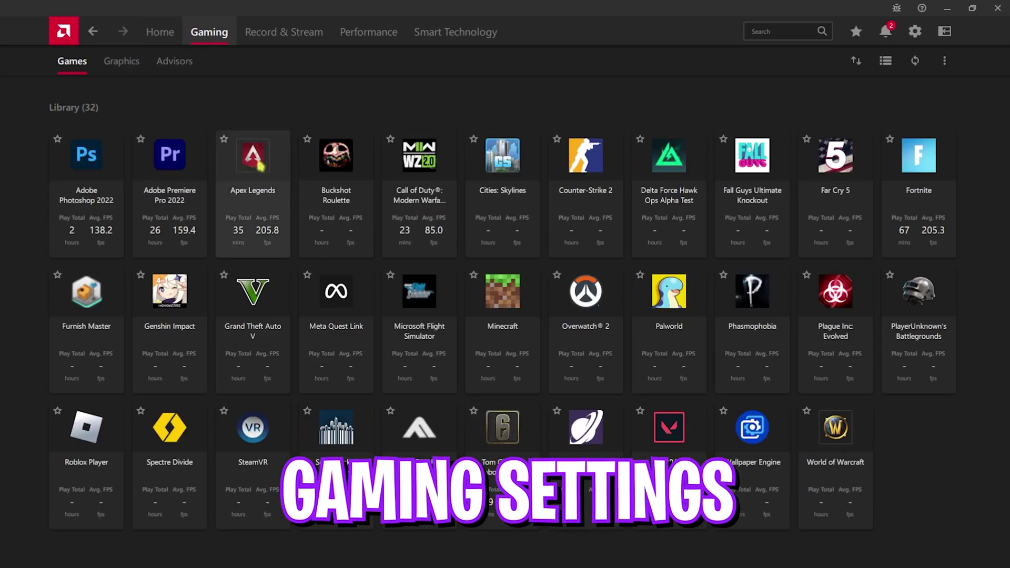
{"action": "left_click", "coordinate": [580, 174]}
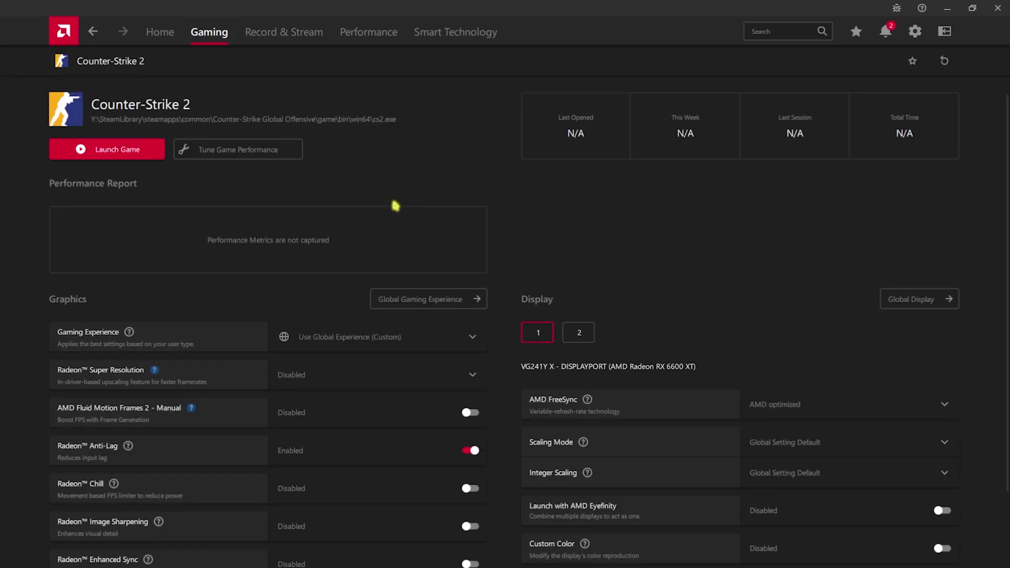
{"action": "scroll", "coordinate": [396, 205], "scroll_direction": "down", "scroll_amount": 2}
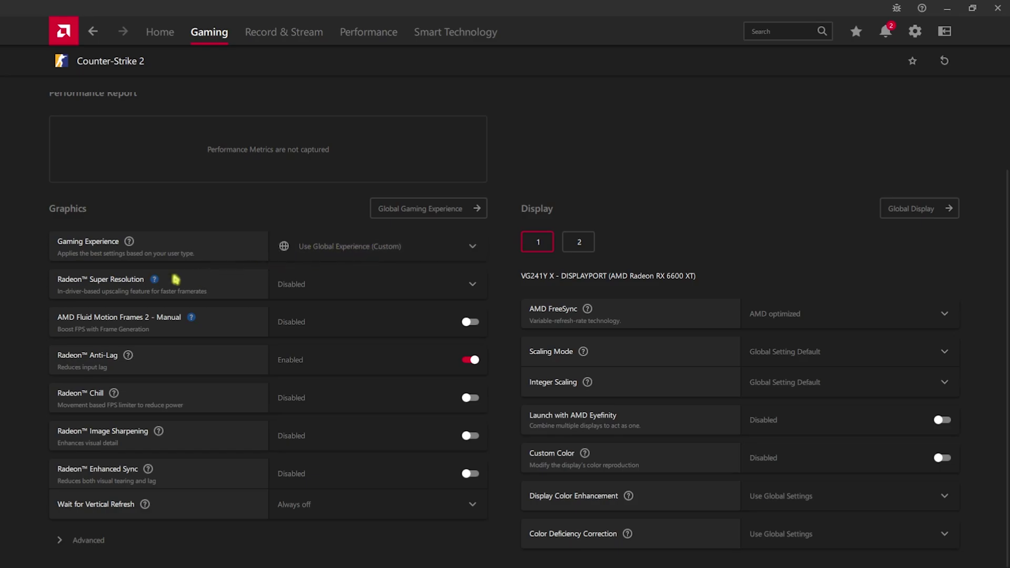
{"action": "left_click", "coordinate": [295, 283]}
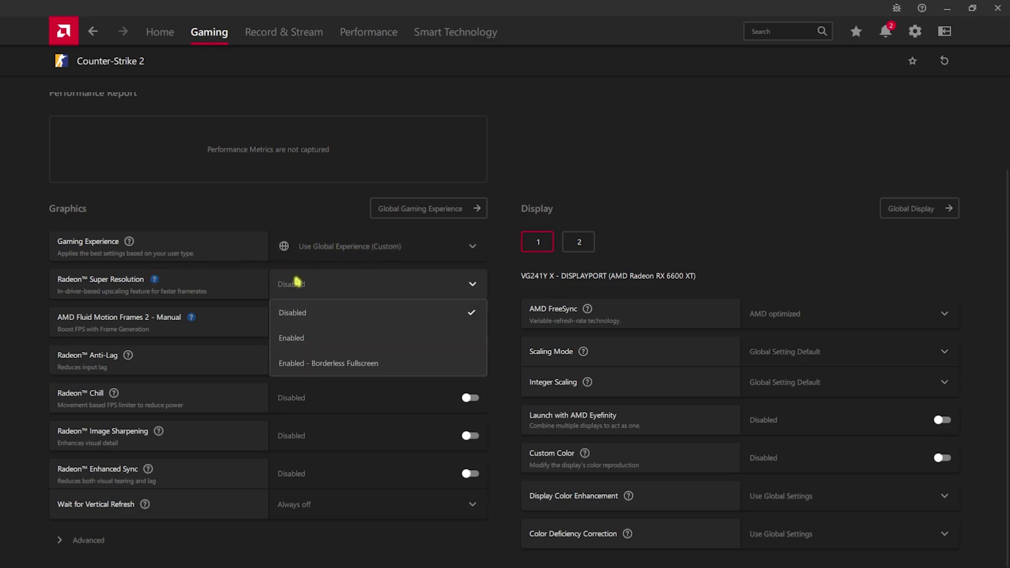
{"action": "left_click", "coordinate": [301, 316]}
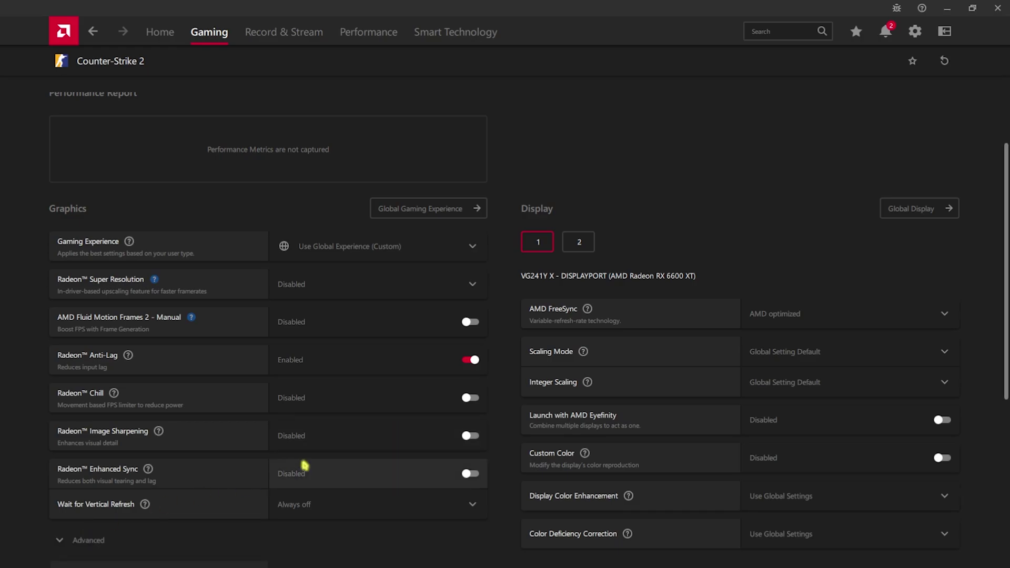
{"action": "scroll", "coordinate": [305, 465], "scroll_direction": "down", "scroll_amount": 5}
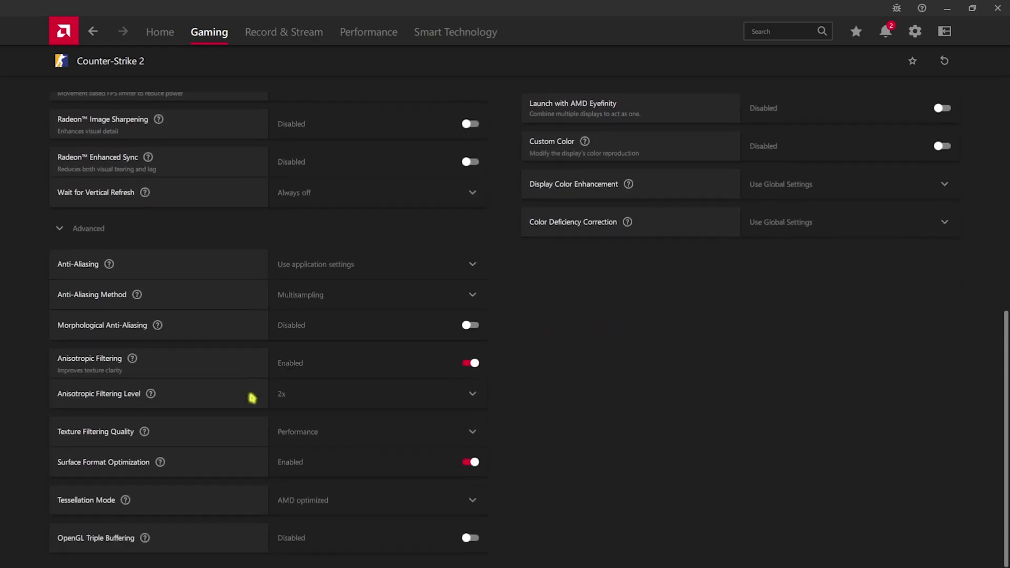
Keep anti-aliasing on application settings with Multisampling, and texture filtering at Performance
{"action": "left_click", "coordinate": [338, 261]}
{"action": "left_click", "coordinate": [306, 294]}
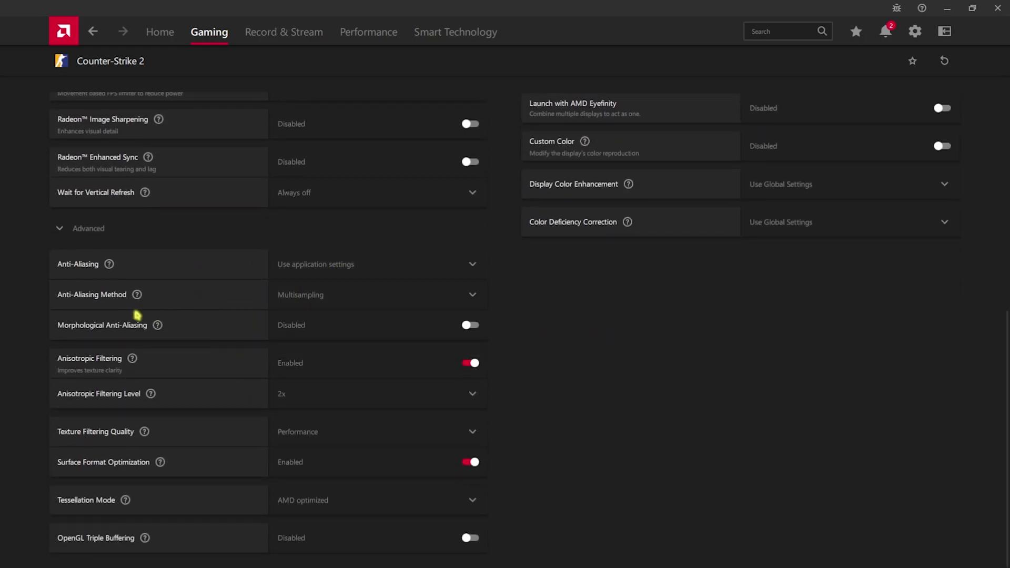
{"action": "left_click", "coordinate": [305, 292]}
{"action": "left_click", "coordinate": [323, 319]}
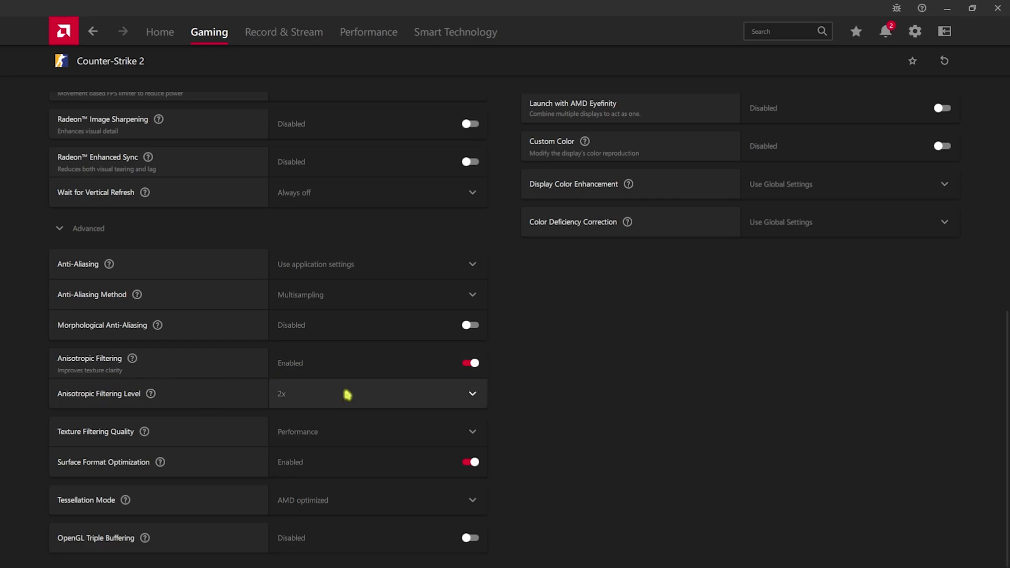
{"action": "left_click", "coordinate": [320, 438]}
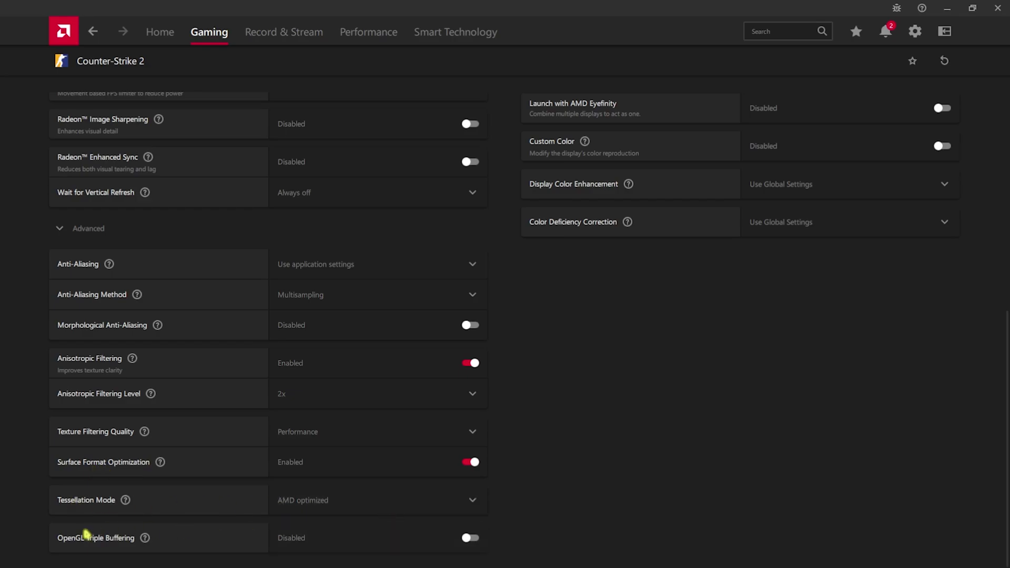
Turn on Custom Color with saturation 140 for Counter-Strike 2
{"action": "scroll", "coordinate": [452, 468], "scroll_direction": "up", "scroll_amount": 5}
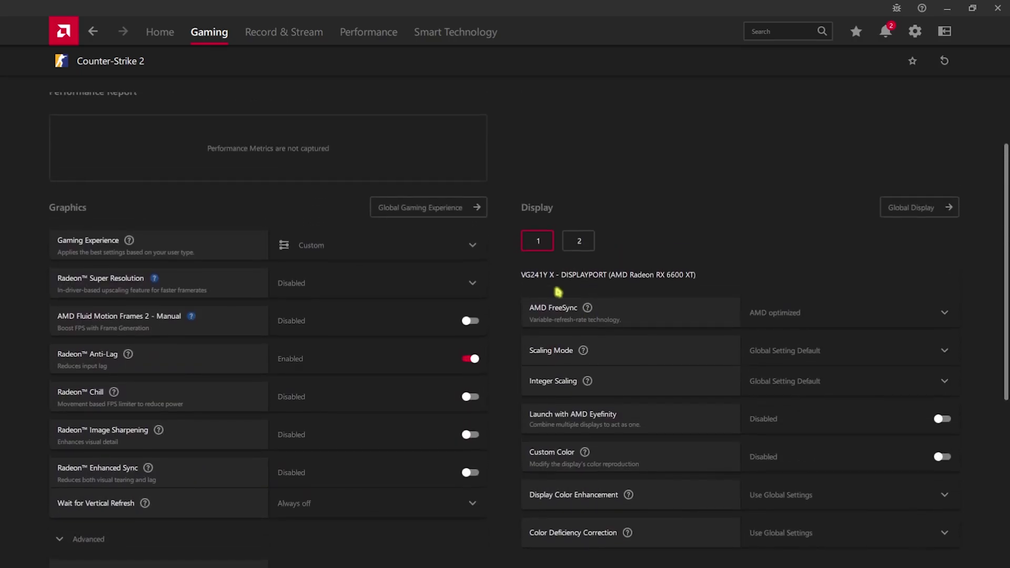
{"action": "scroll", "coordinate": [608, 284], "scroll_direction": "down", "scroll_amount": 1}
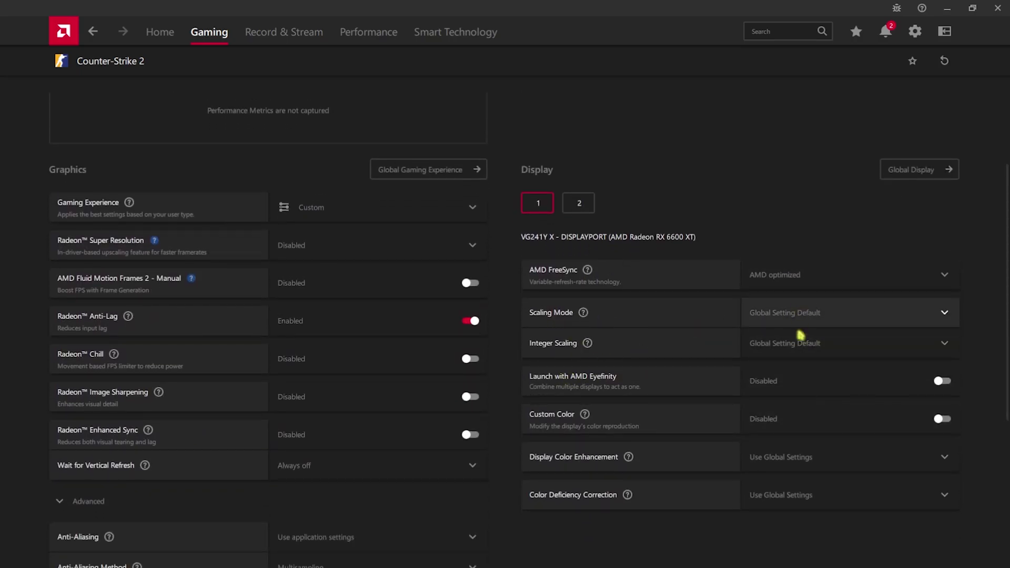
{"action": "left_click", "coordinate": [940, 420]}
{"action": "scroll", "coordinate": [717, 429], "scroll_direction": "down", "scroll_amount": 3}
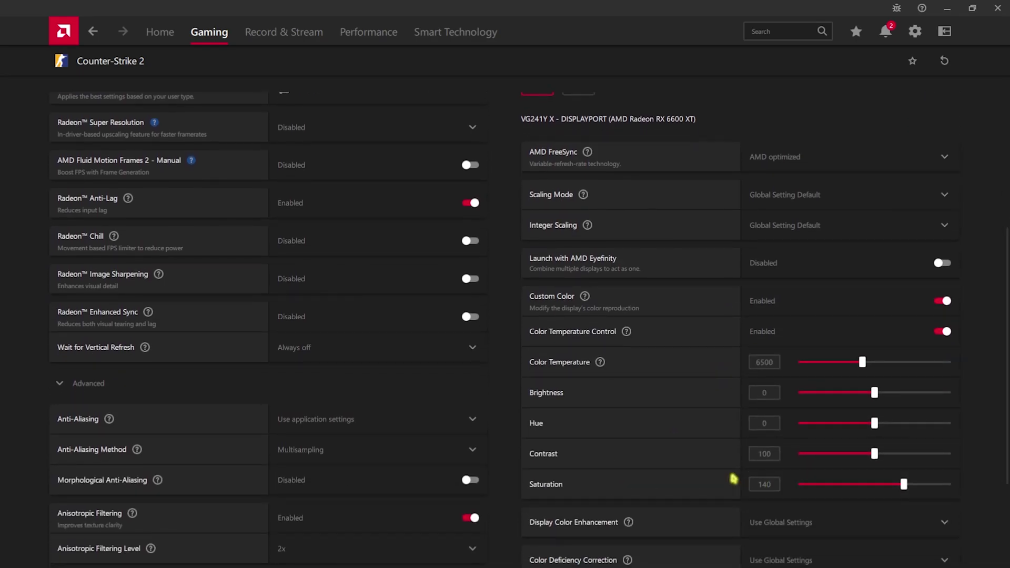
{"action": "scroll", "coordinate": [734, 479], "scroll_direction": "up", "scroll_amount": 5}
Review Record & Stream settings: recording at 30 Mb/s, streaming at 720p
{"action": "left_click", "coordinate": [295, 39]}
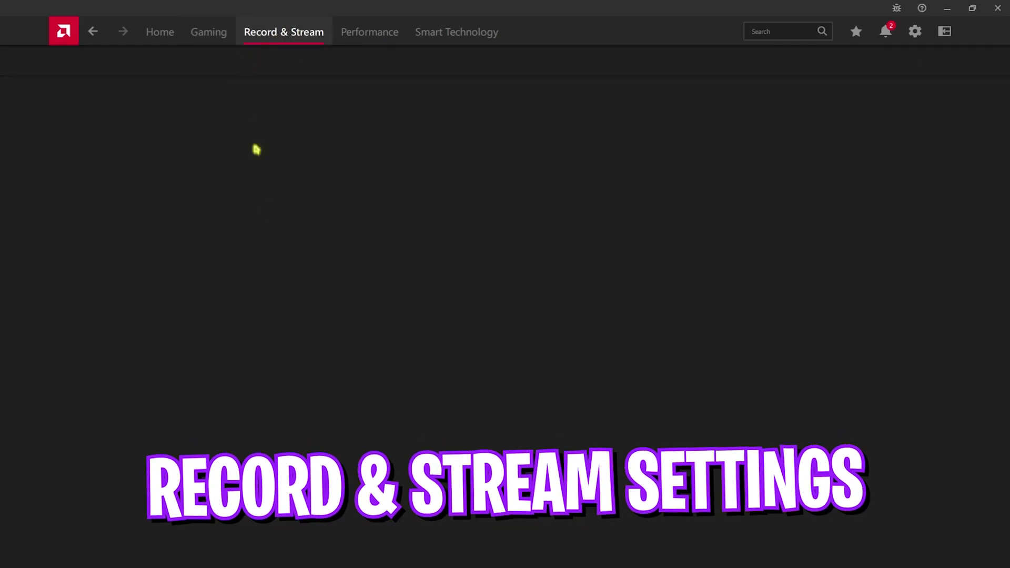
{"action": "left_click", "coordinate": [287, 62]}
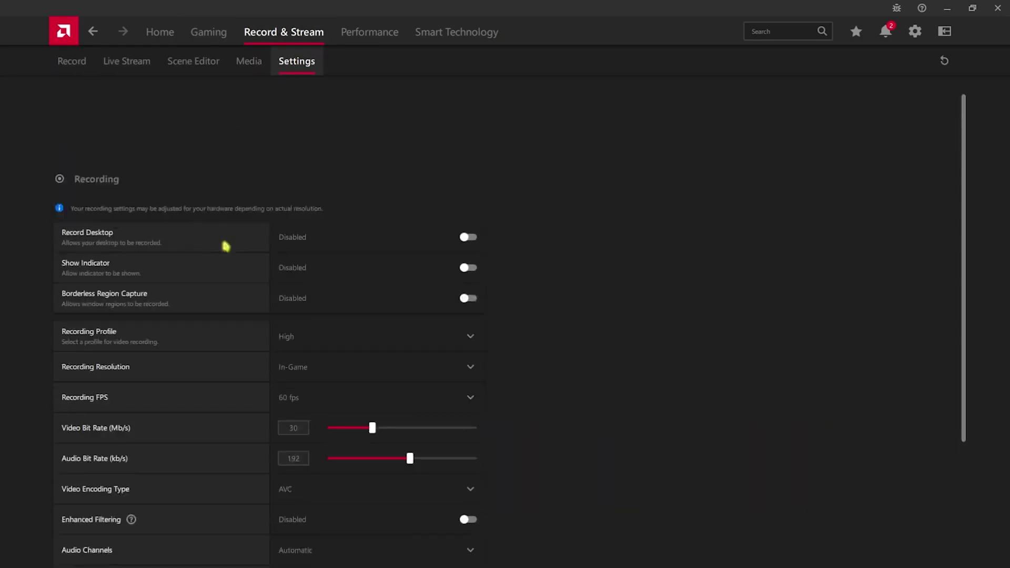
{"action": "scroll", "coordinate": [458, 429], "scroll_direction": "down", "scroll_amount": 5}
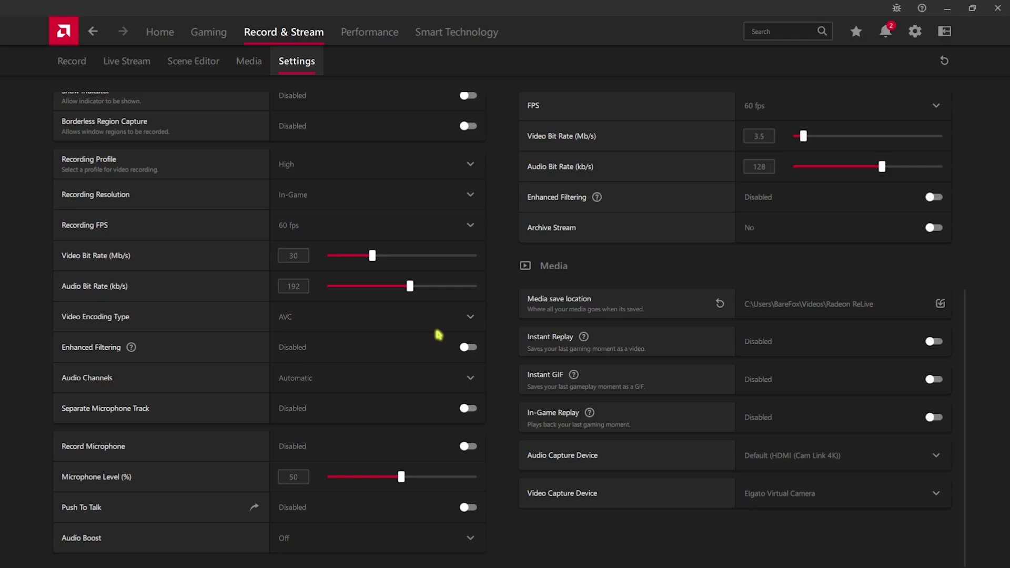
{"action": "scroll", "coordinate": [439, 335], "scroll_direction": "up", "scroll_amount": 5}
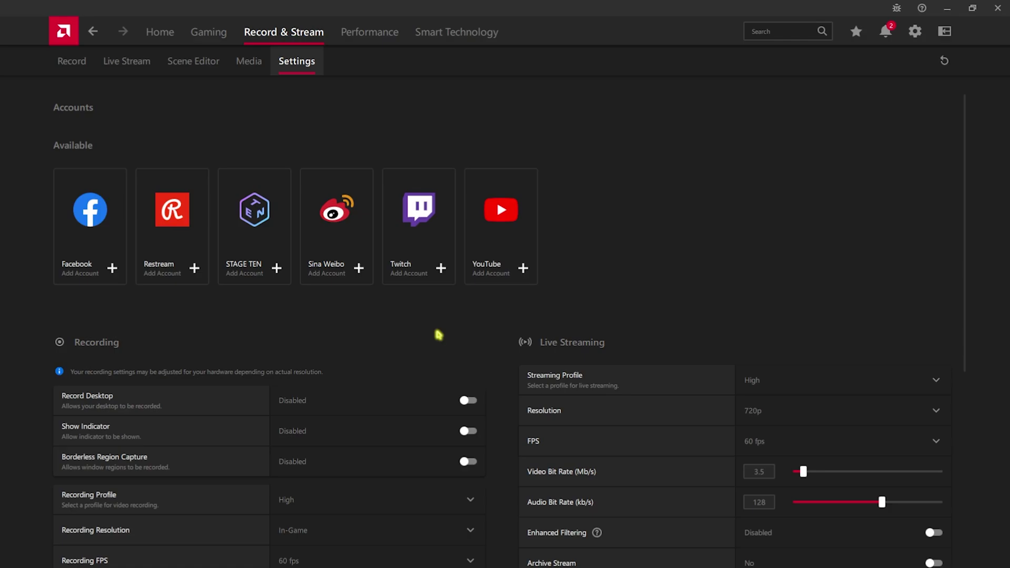
Confirm CPU/GPU tuning stays Default with SmartAccess Memory on, then open Adrenalin's Settings page
{"action": "left_click", "coordinate": [368, 32]}
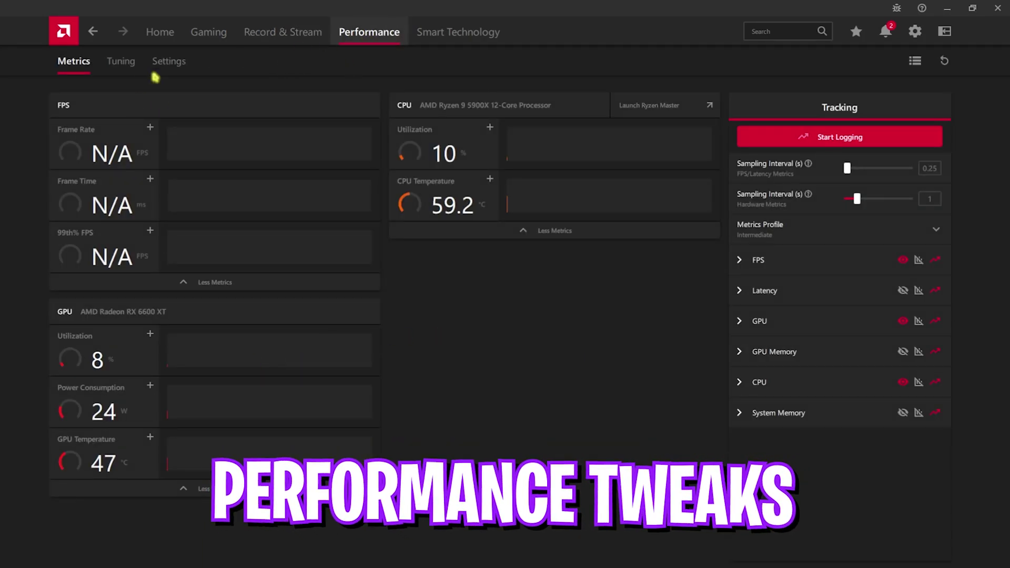
{"action": "left_click", "coordinate": [119, 61]}
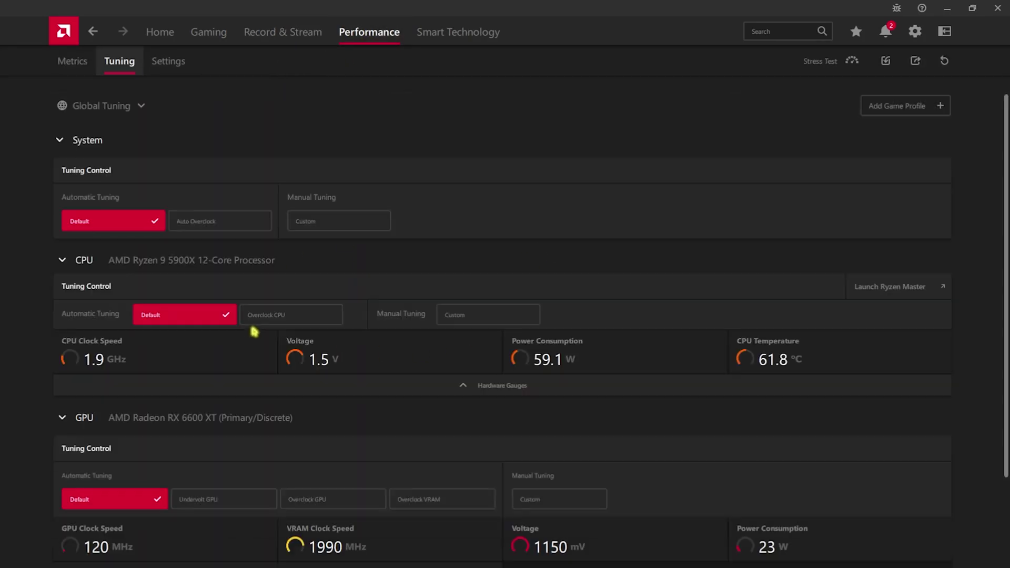
{"action": "scroll", "coordinate": [255, 334], "scroll_direction": "down", "scroll_amount": 3}
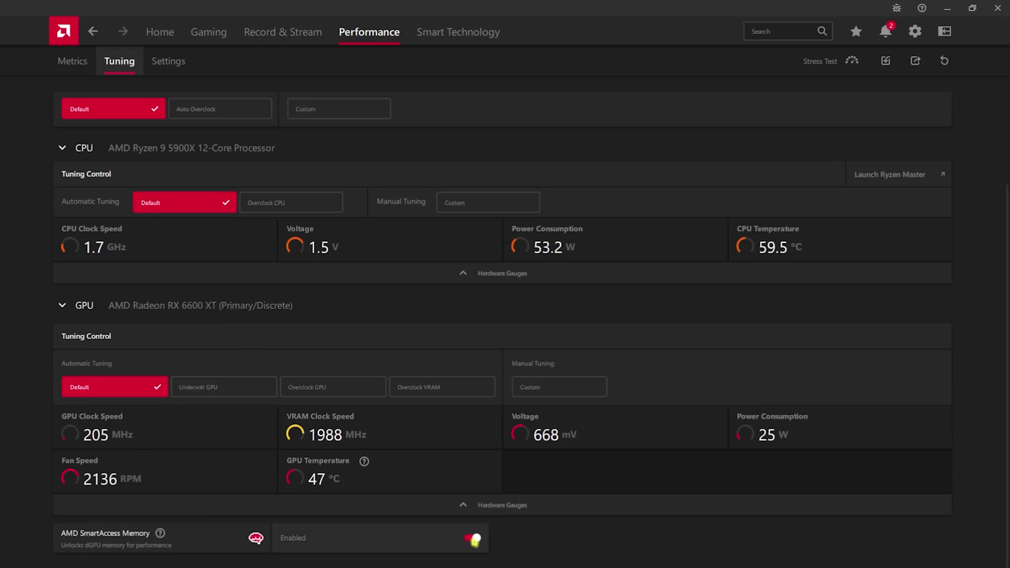
{"action": "left_click", "coordinate": [461, 36]}
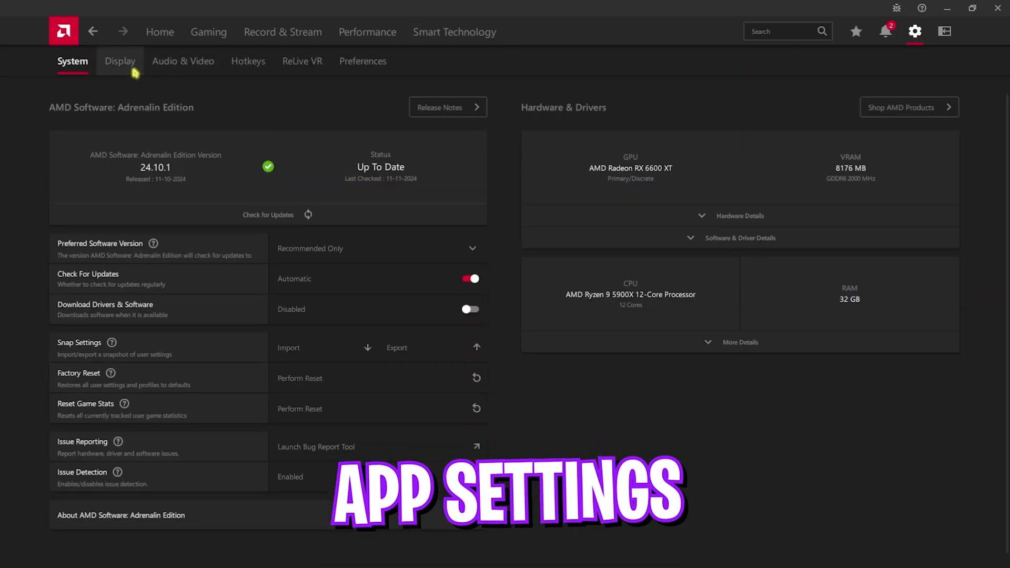
{"action": "left_click", "coordinate": [298, 252]}
{"action": "left_click", "coordinate": [298, 255]}
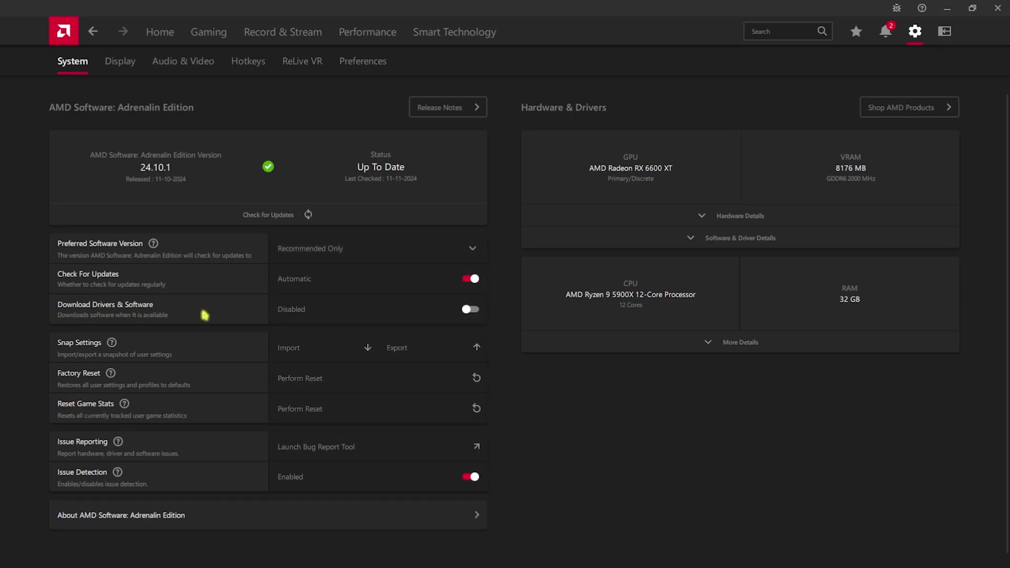
Keep global FreeSync Premium, GPU scaling, 10 bpc colour depth and full RGB, and review Overrides
{"action": "left_click", "coordinate": [120, 61]}
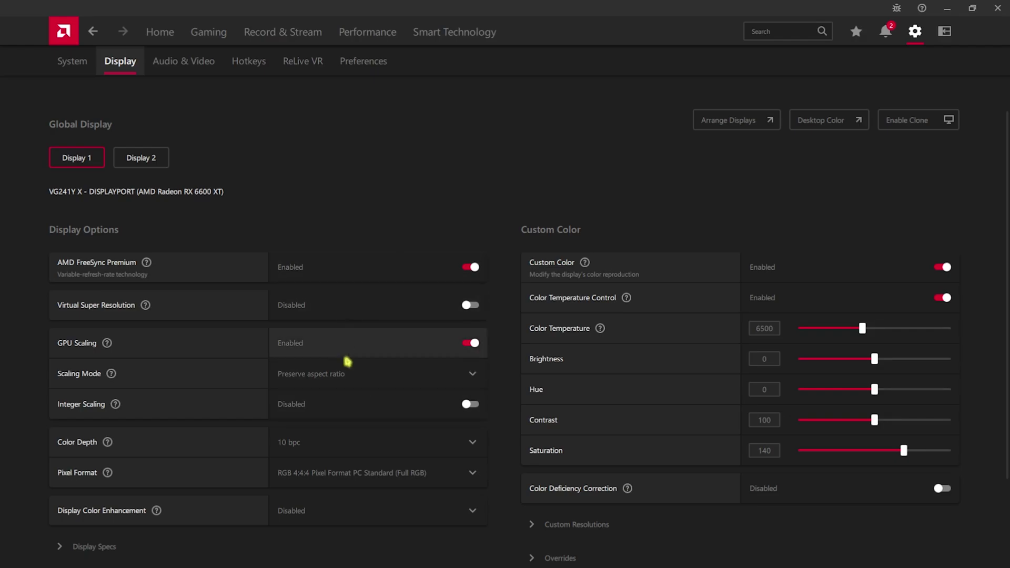
{"action": "left_click", "coordinate": [329, 442]}
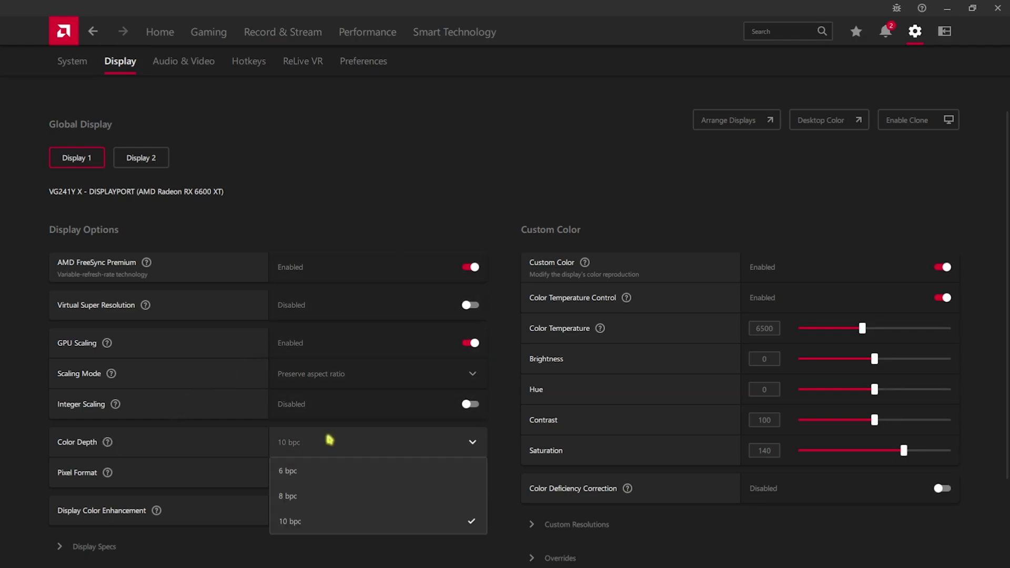
{"action": "left_click", "coordinate": [235, 453]}
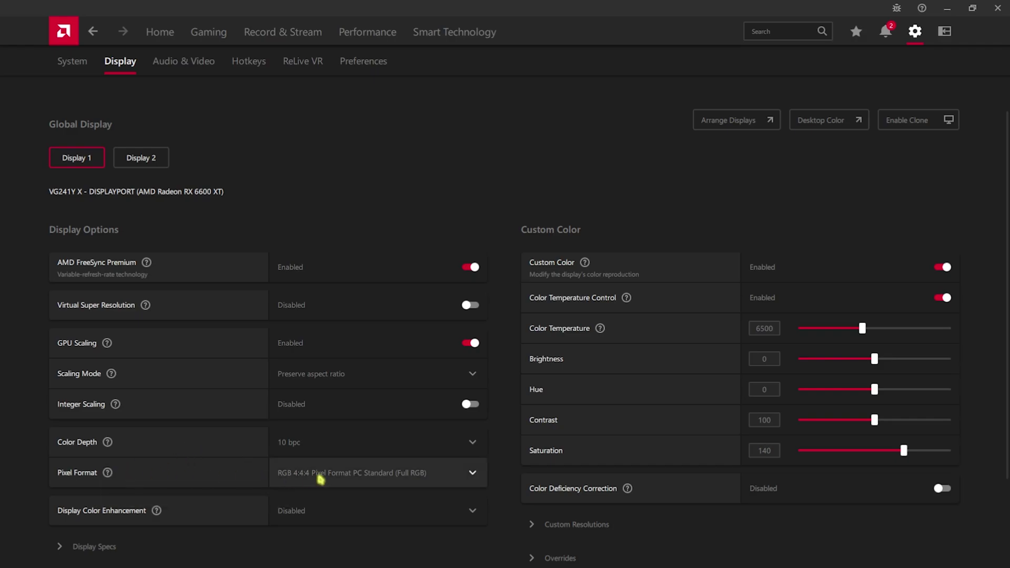
{"action": "scroll", "coordinate": [570, 387], "scroll_direction": "down", "scroll_amount": 1}
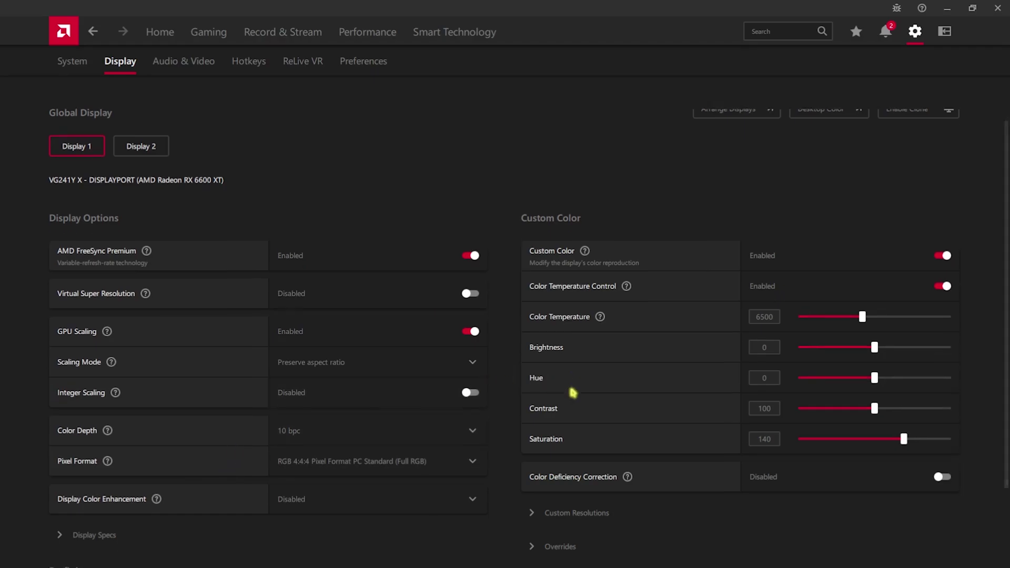
{"action": "scroll", "coordinate": [636, 352], "scroll_direction": "down", "scroll_amount": 2}
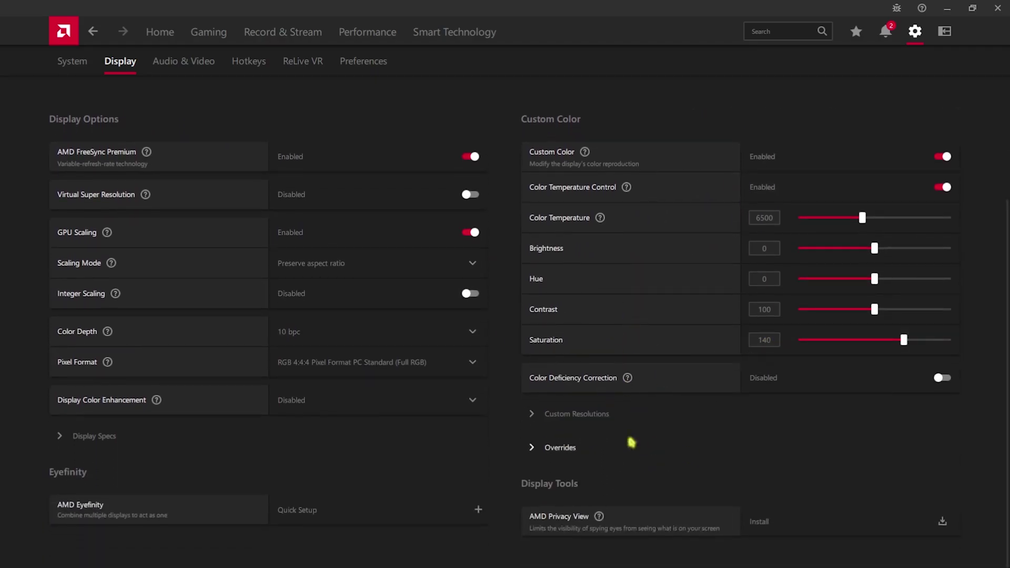
{"action": "left_click", "coordinate": [547, 453]}
{"action": "scroll", "coordinate": [548, 453], "scroll_direction": "down", "scroll_amount": 3}
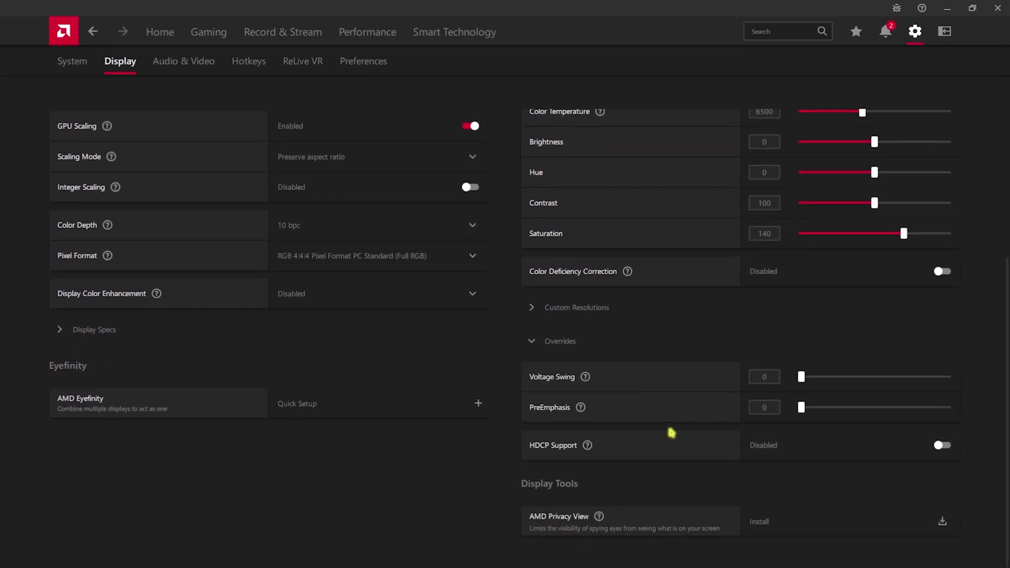
{"action": "scroll", "coordinate": [542, 379], "scroll_direction": "up", "scroll_amount": 6}
{"action": "left_click", "coordinate": [197, 62]}
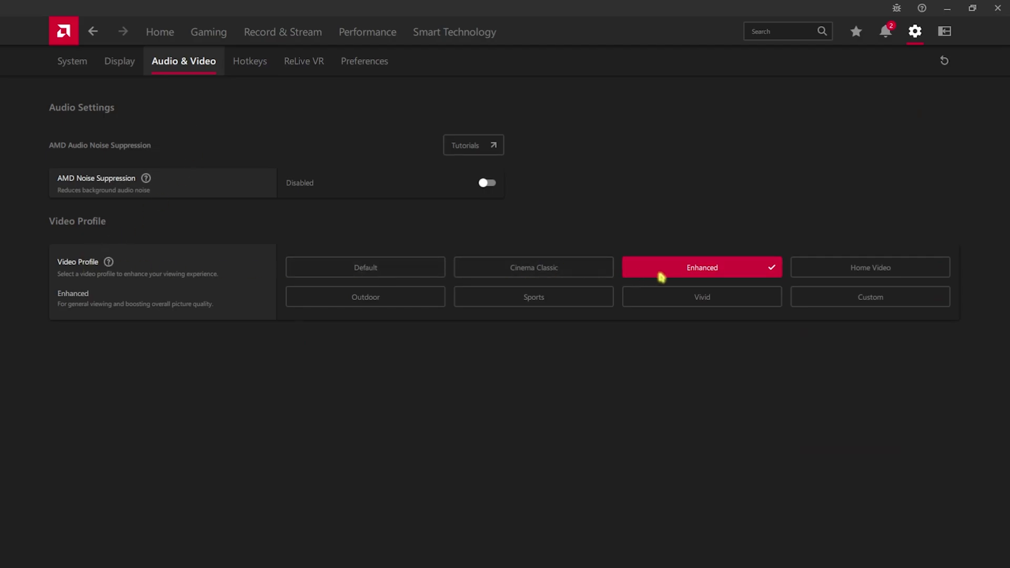
Review Hotkeys and the General preferences, with overlay, browser, ads, tutorials and animations off
{"action": "left_click", "coordinate": [250, 61]}
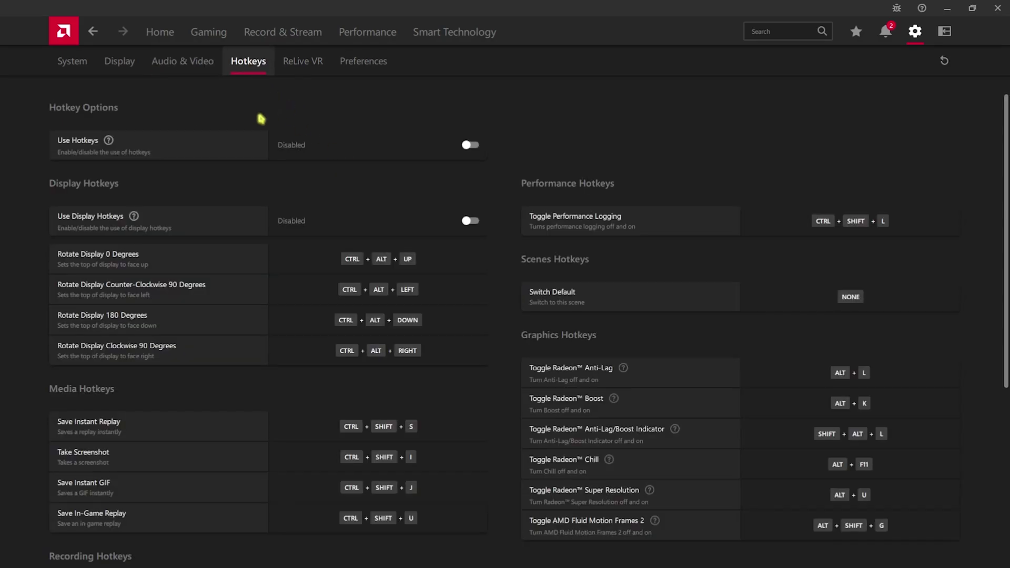
{"action": "left_click", "coordinate": [380, 62]}
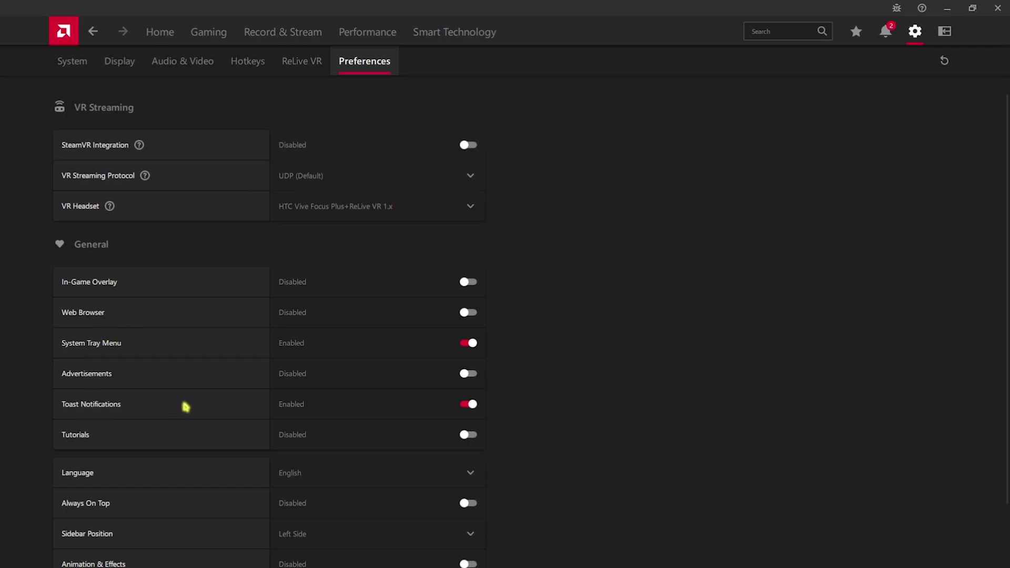
{"action": "scroll", "coordinate": [185, 407], "scroll_direction": "down", "scroll_amount": 2}
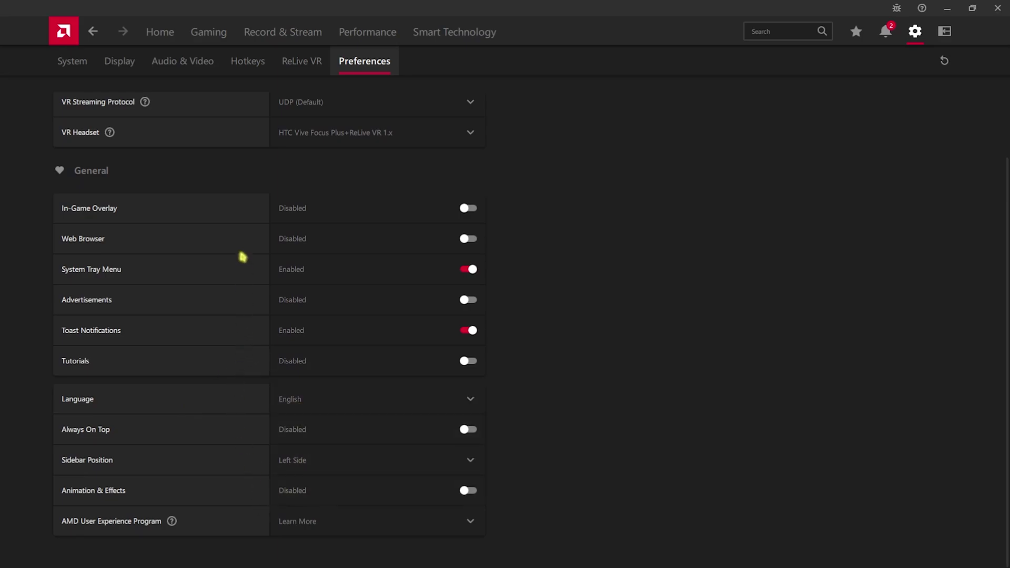
{"action": "scroll", "coordinate": [237, 458], "scroll_direction": "up", "scroll_amount": 2}
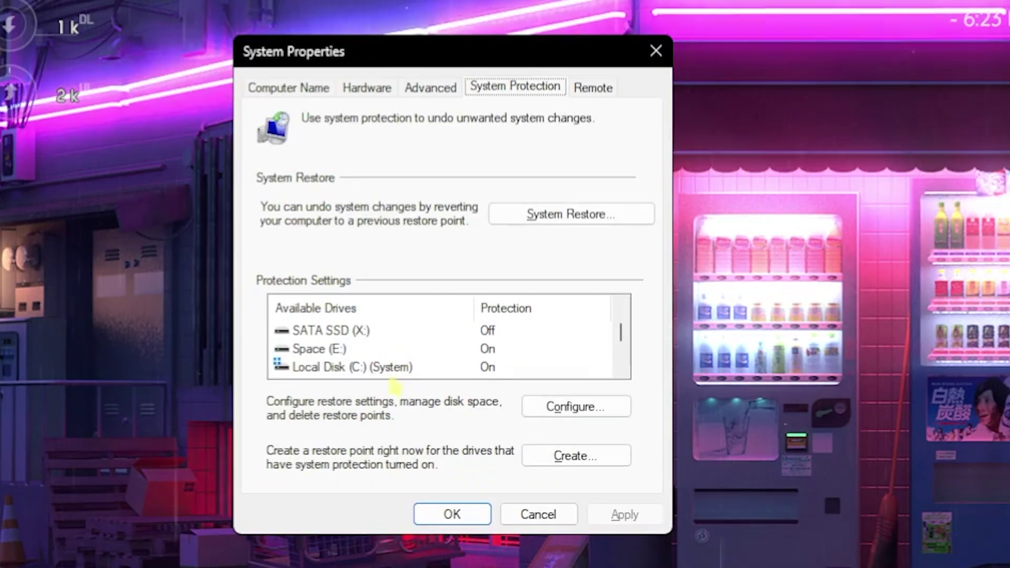
Create a restore point named 'AMD' on Local Disk (C:) and close the protection dialogs
{"action": "left_click", "coordinate": [395, 369]}
{"action": "left_click", "coordinate": [548, 456]}
{"action": "type", "text": "A"}
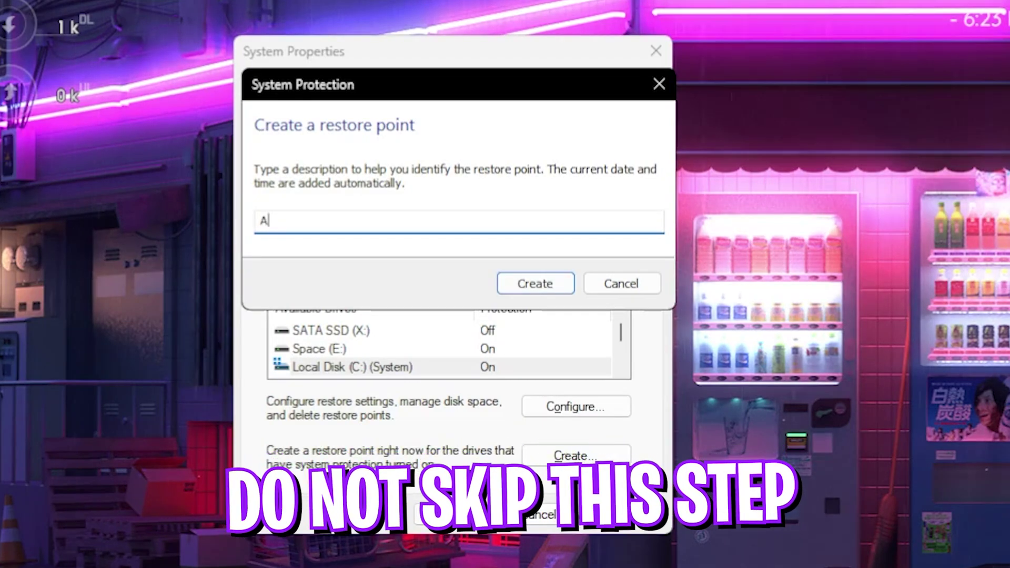
{"action": "type", "text": "MD"}
{"action": "key", "text": "Return"}
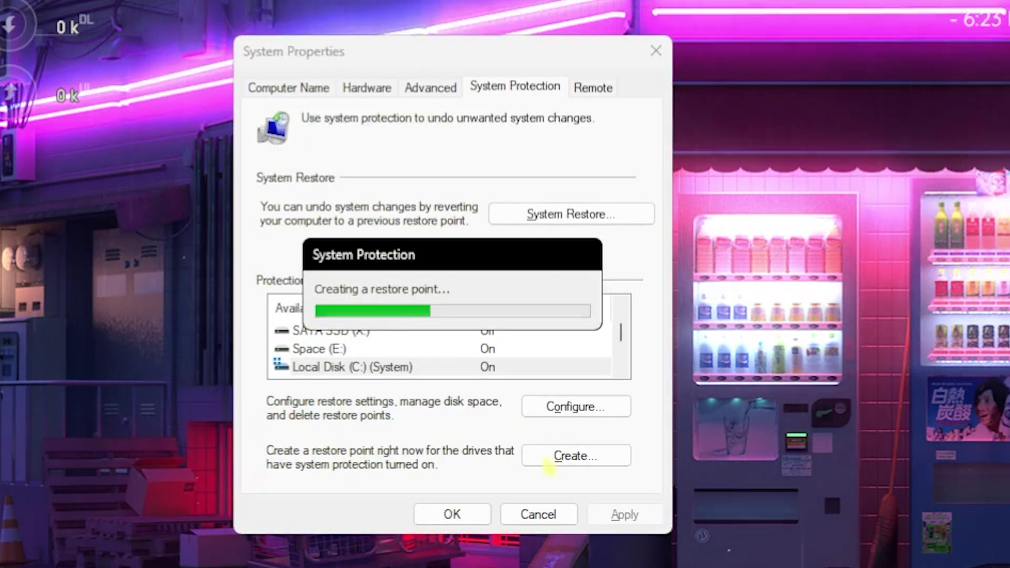
{"action": "left_click", "coordinate": [595, 310]}
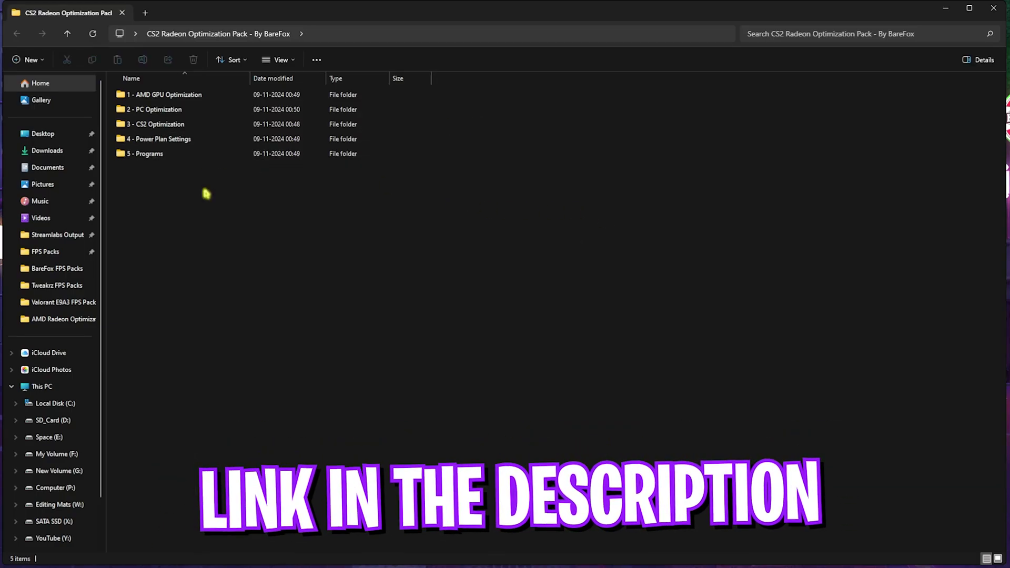
Enter 1 - AMD GPU Optimization and look over its five .reg tweak files
{"action": "double_click", "coordinate": [171, 93]}
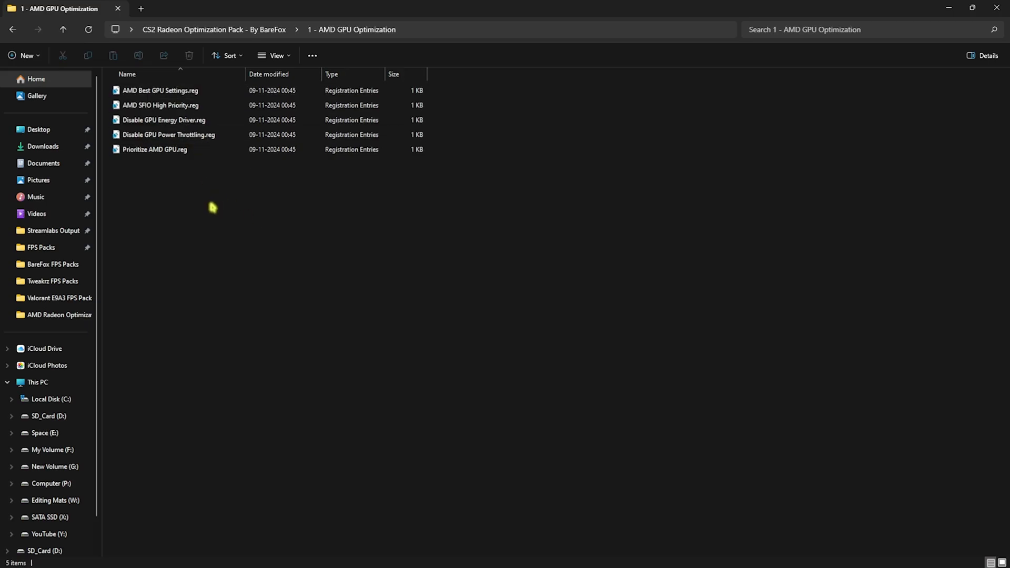
{"action": "left_click_drag", "start_coordinate": [213, 208], "coordinate": [171, 79]}
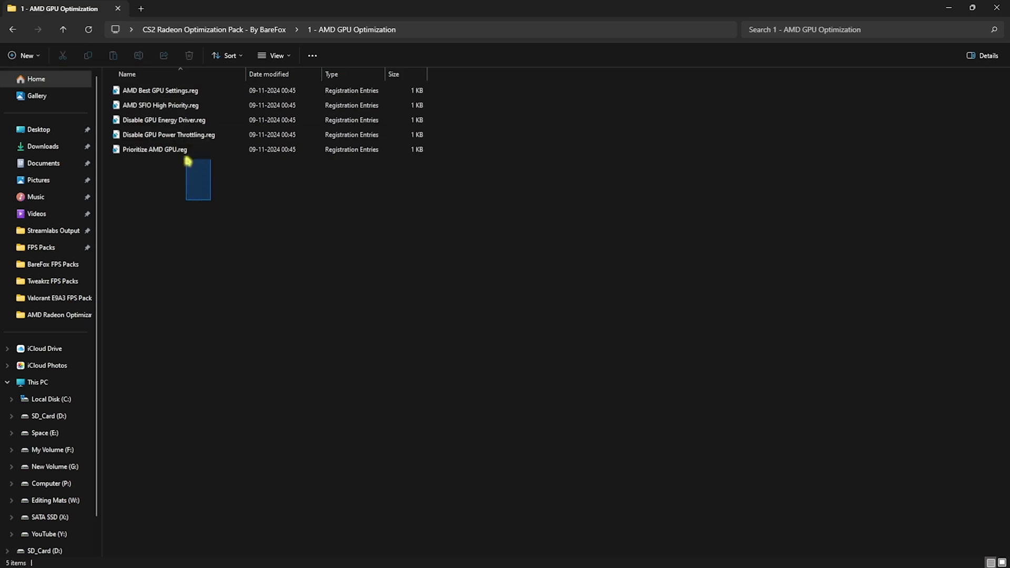
{"action": "left_click", "coordinate": [176, 197]}
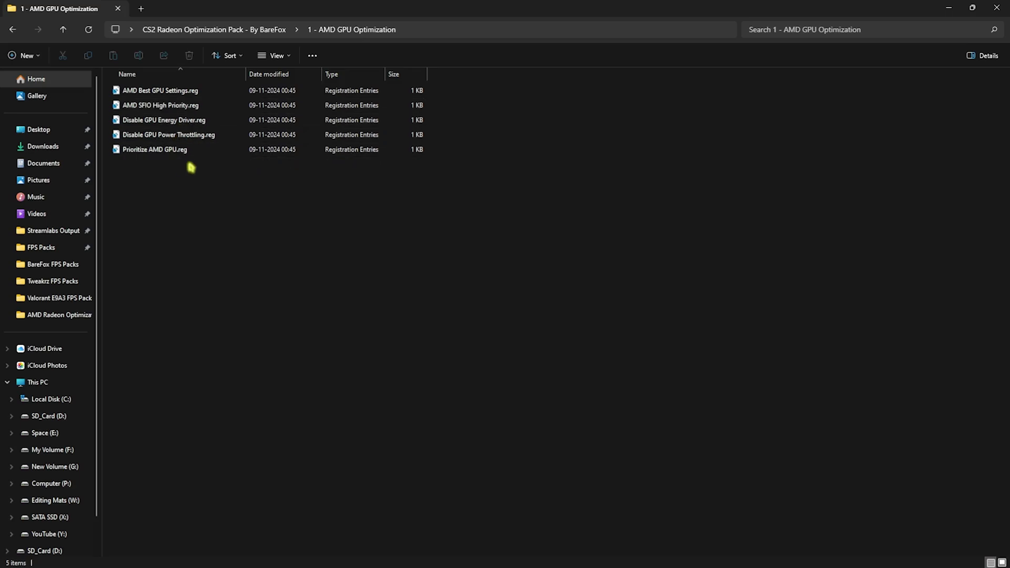
Open the 2 - PC Optimization folder and look over its six tweak files
{"action": "left_click", "coordinate": [63, 30]}
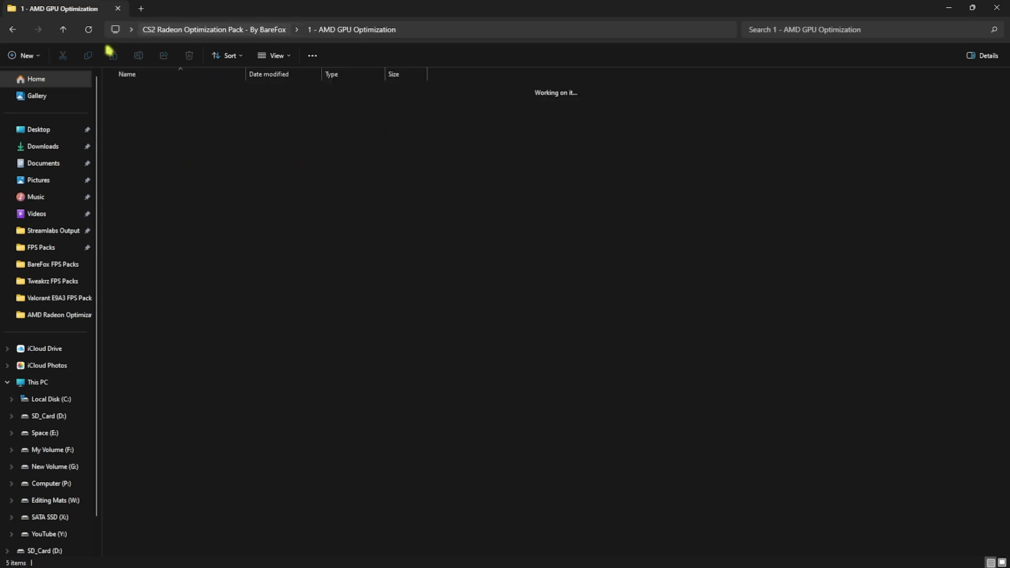
{"action": "double_click", "coordinate": [158, 106]}
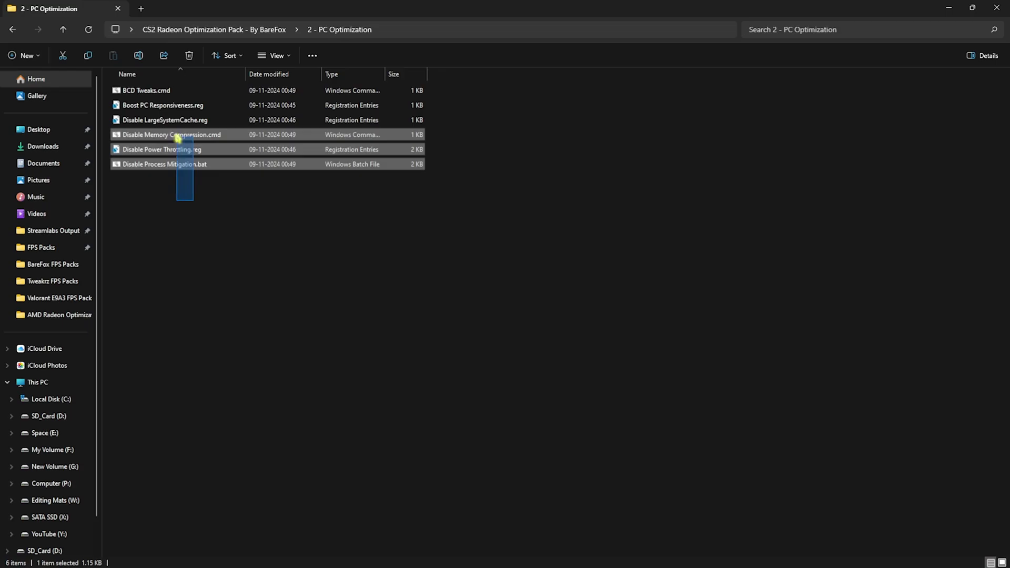
{"action": "left_click_drag", "start_coordinate": [190, 203], "coordinate": [162, 91]}
{"action": "left_click", "coordinate": [202, 211]}
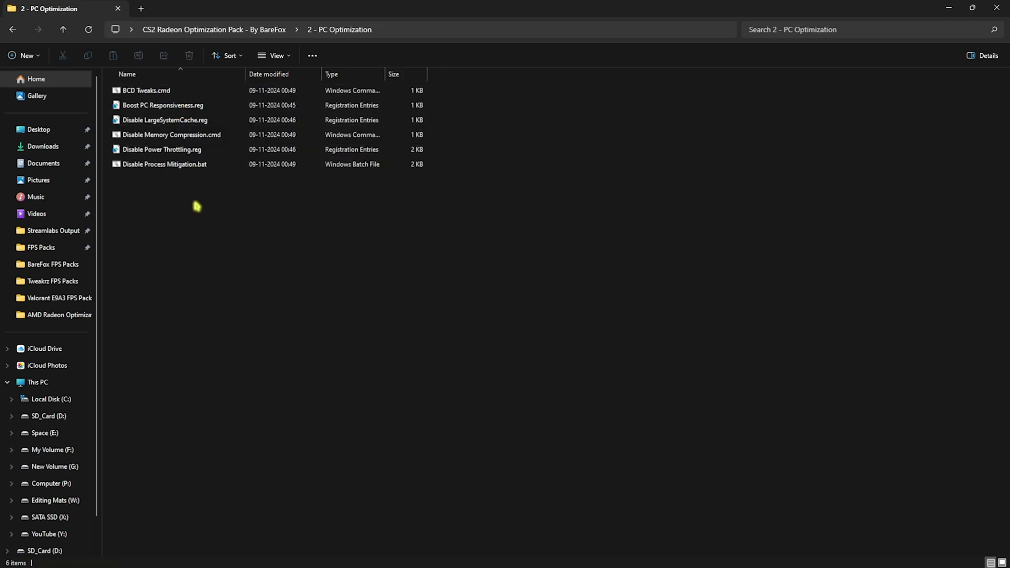
Read BCD Tweaks.cmd in Notepad, noting the timers it disables, and close it unchanged
{"action": "right_click", "coordinate": [181, 91]}
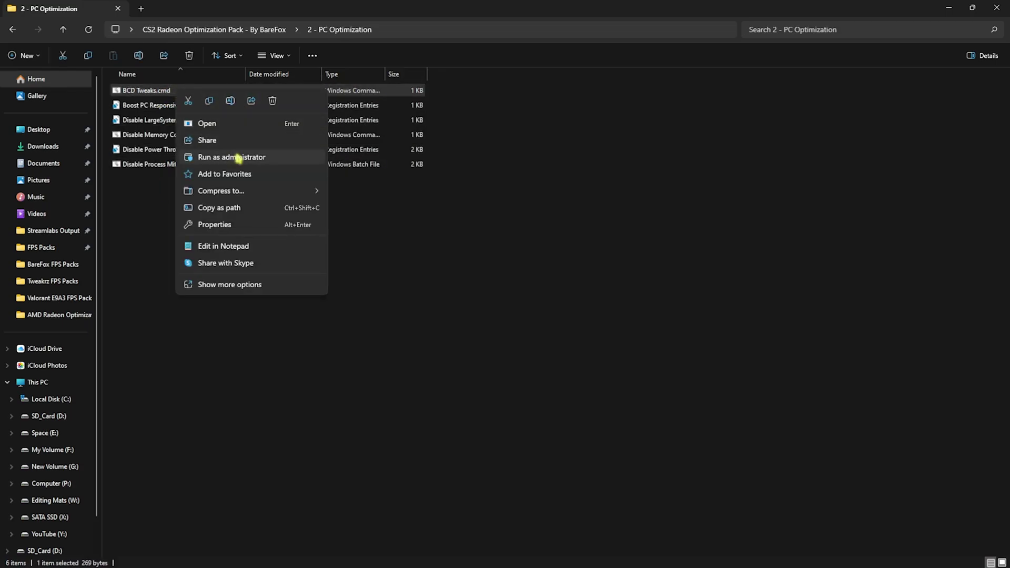
{"action": "left_click", "coordinate": [222, 245]}
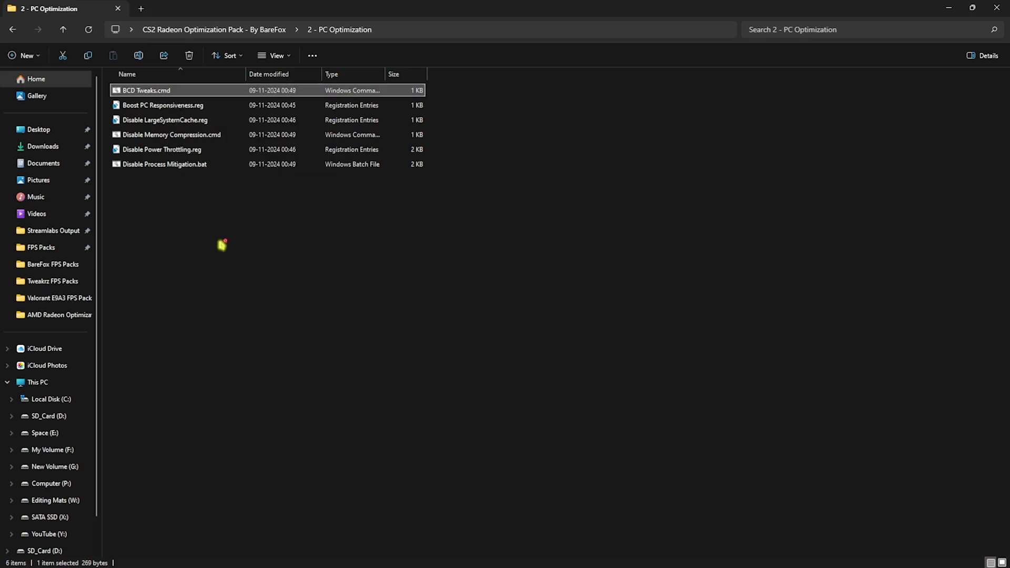
{"action": "left_click_drag", "start_coordinate": [198, 218], "coordinate": [297, 247]}
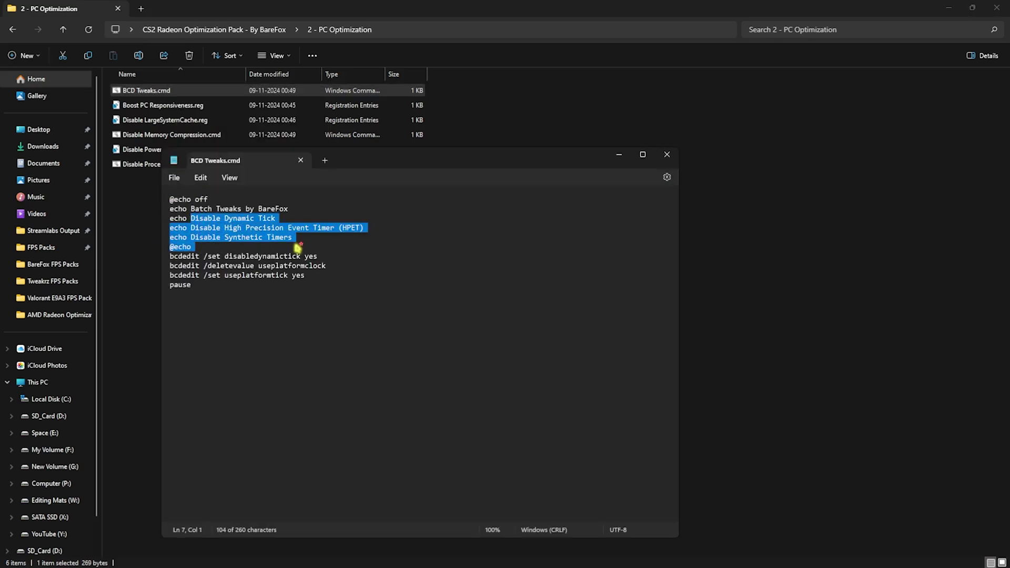
{"action": "left_click", "coordinate": [297, 248]}
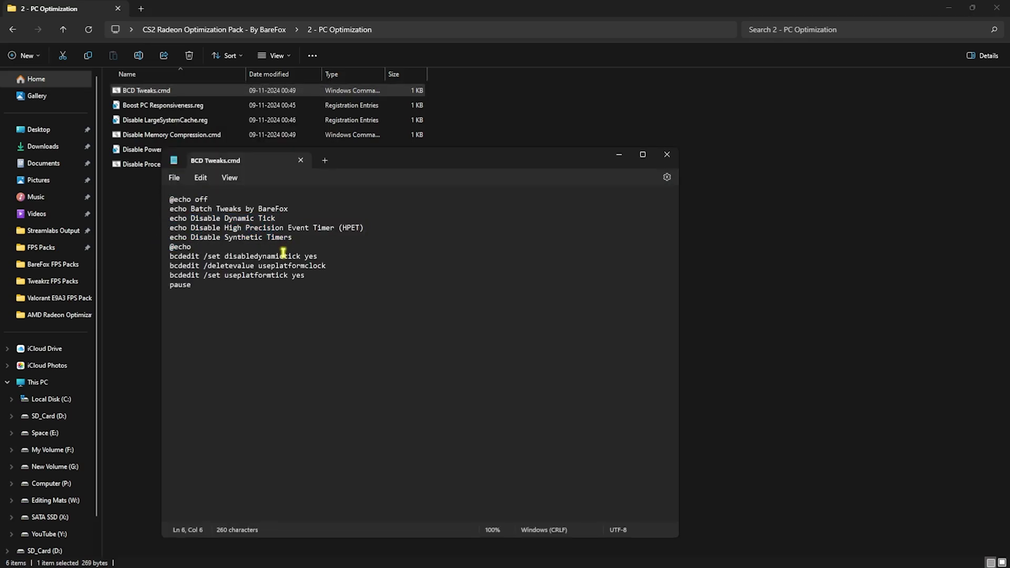
{"action": "left_click", "coordinate": [300, 160]}
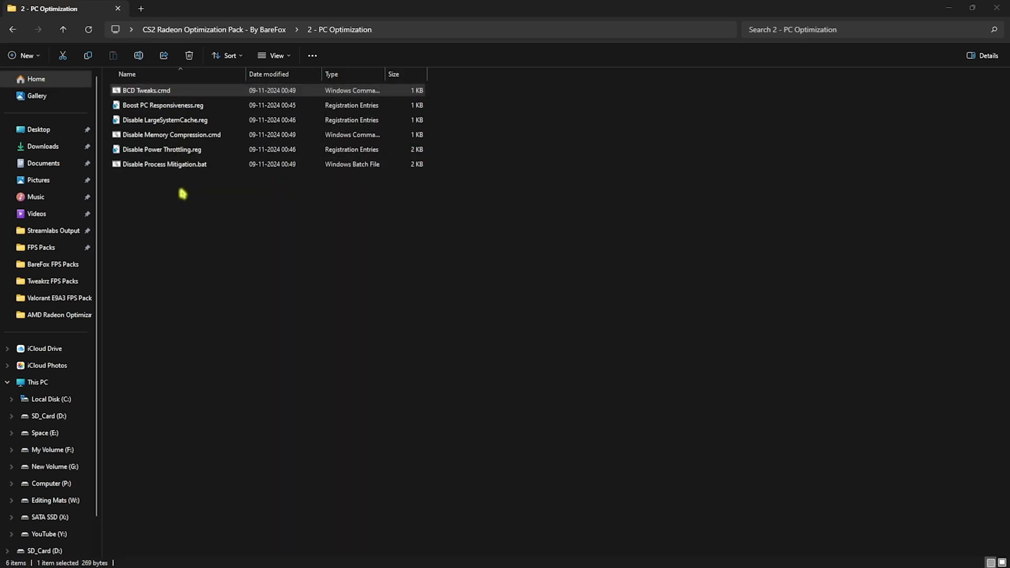
Check the CS2 priority tweaks in 3 - CS2 Optimization and return to the top folder
{"action": "key", "text": "alt+Left"}
{"action": "double_click", "coordinate": [179, 135]}
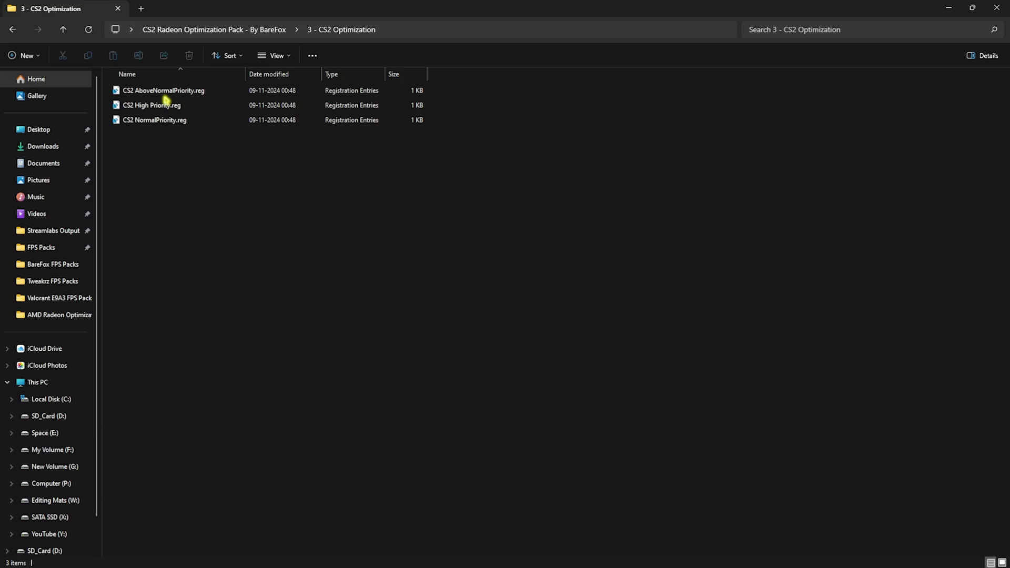
{"action": "key", "text": "alt+Left"}
Confirm Ultimate Performance is the active power plan via 4 - Power Plan Settings
{"action": "double_click", "coordinate": [171, 135]}
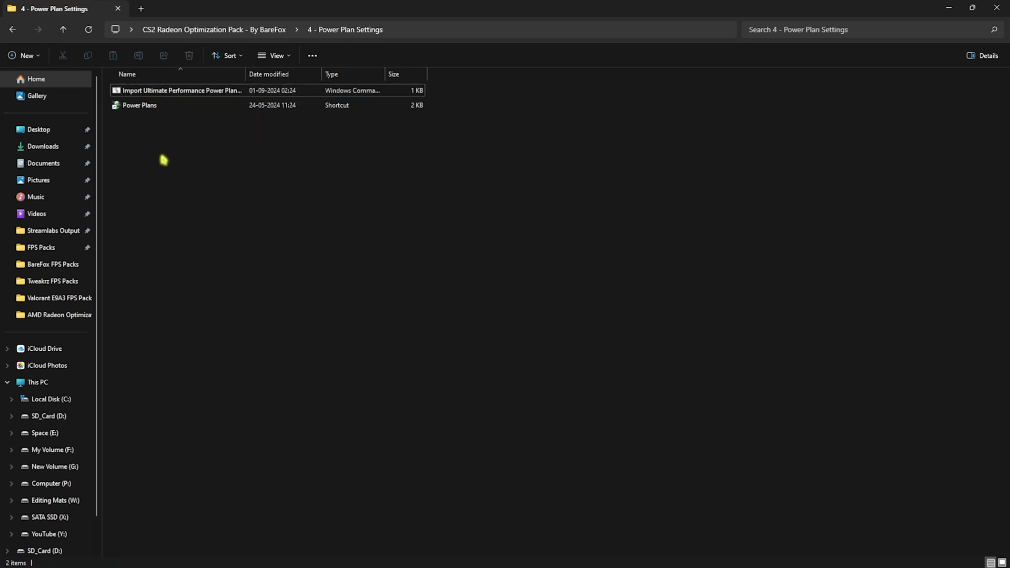
{"action": "left_click", "coordinate": [166, 110]}
{"action": "double_click", "coordinate": [166, 111]}
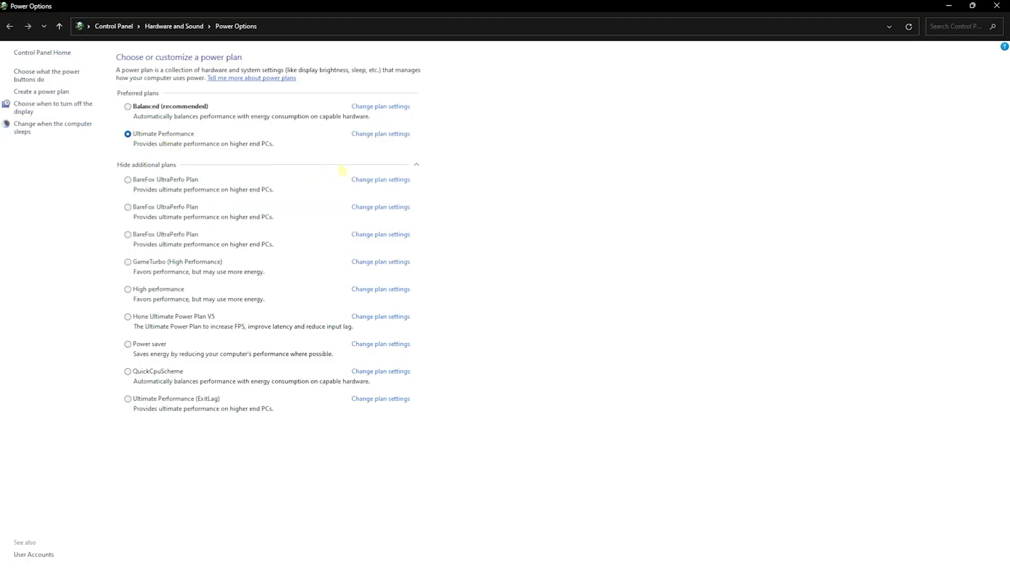
{"action": "left_click", "coordinate": [997, 6]}
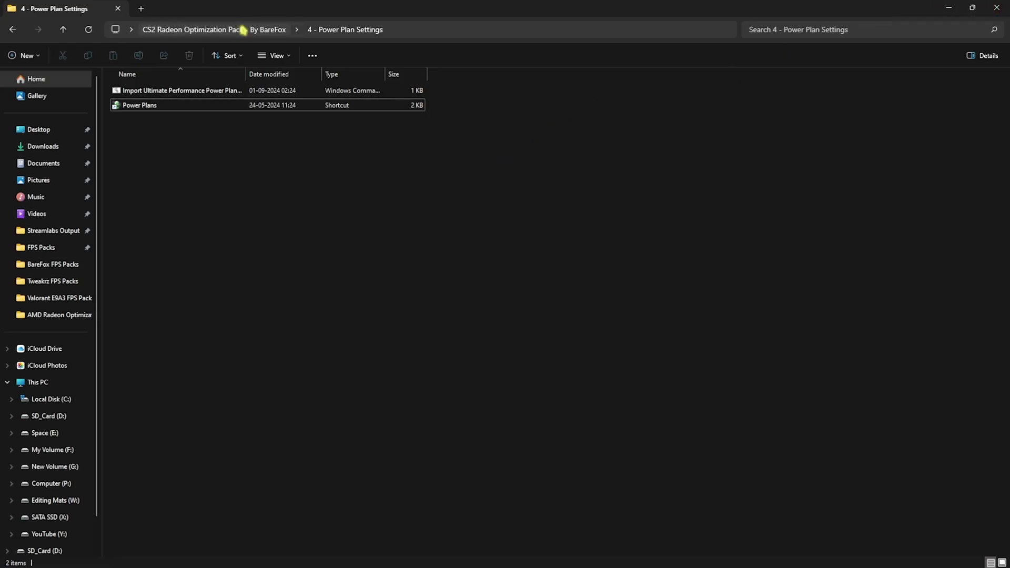
{"action": "left_click", "coordinate": [218, 29]}
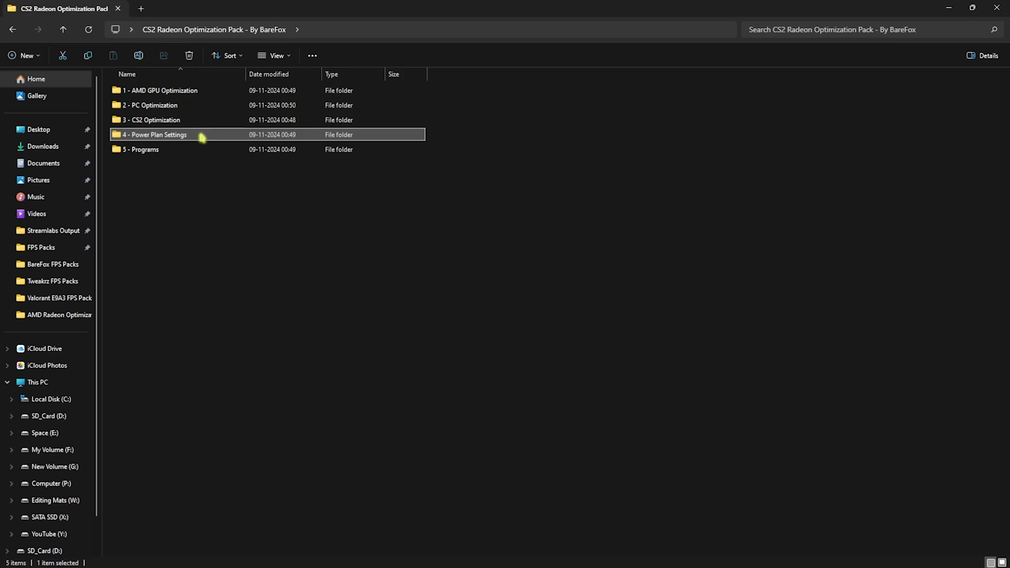
Run Clean Temporary Files.bat from 5 - Programs as administrator to delete temp files
{"action": "double_click", "coordinate": [181, 152]}
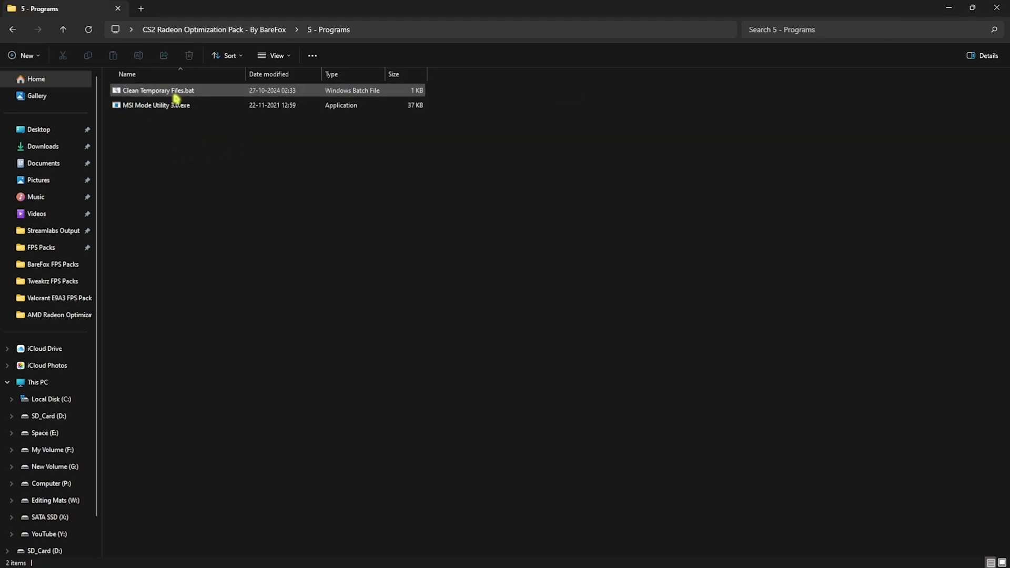
{"action": "right_click", "coordinate": [207, 95]}
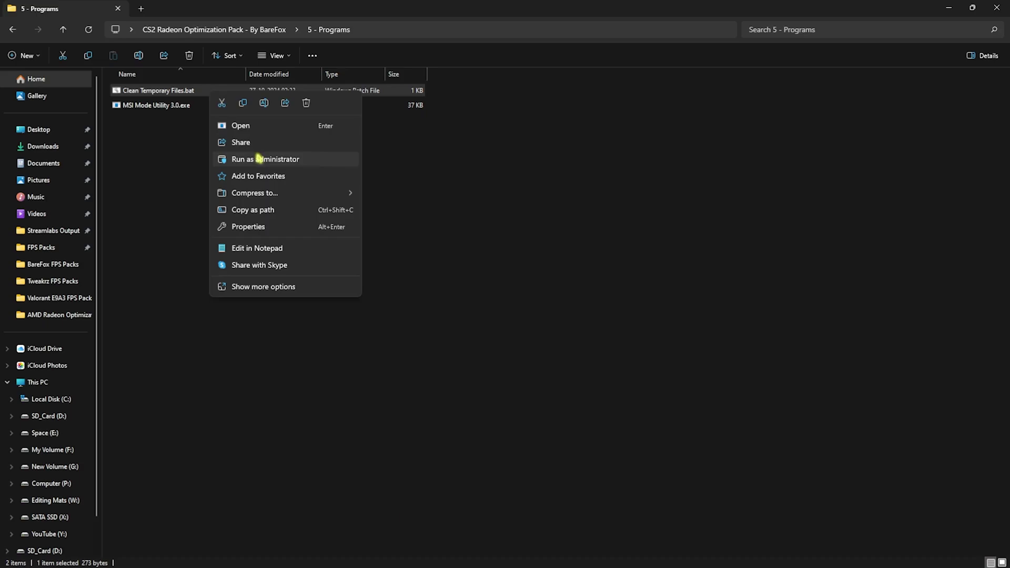
{"action": "left_click", "coordinate": [258, 159]}
{"action": "key", "text": "alt+y"}
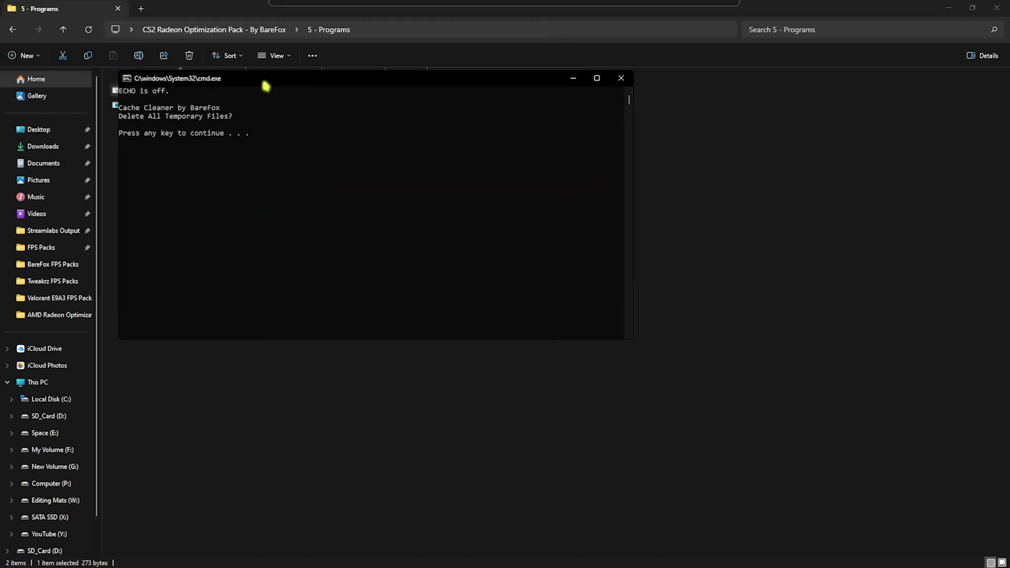
{"action": "key", "text": "Return"}
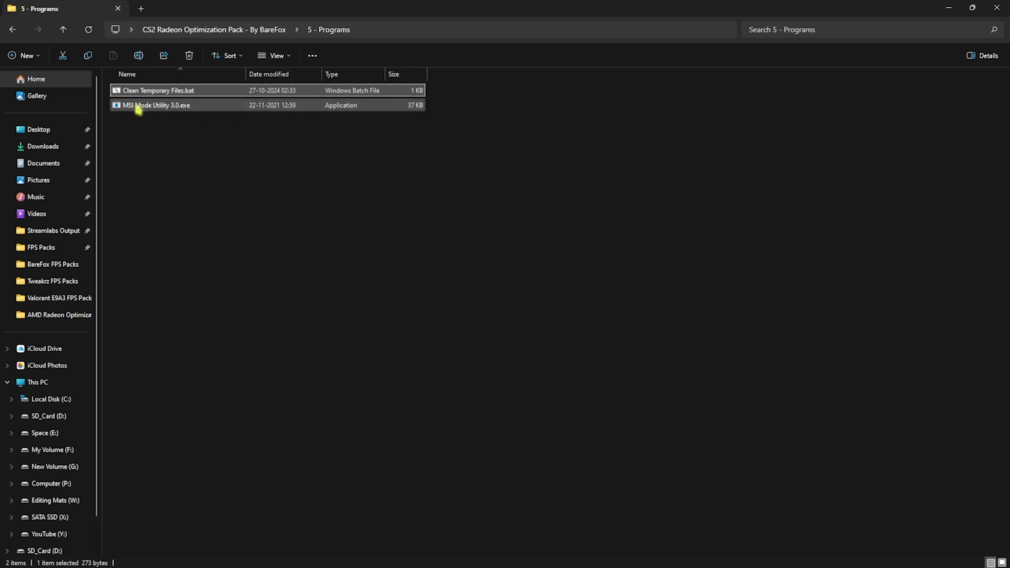
{"action": "left_click", "coordinate": [168, 108]}
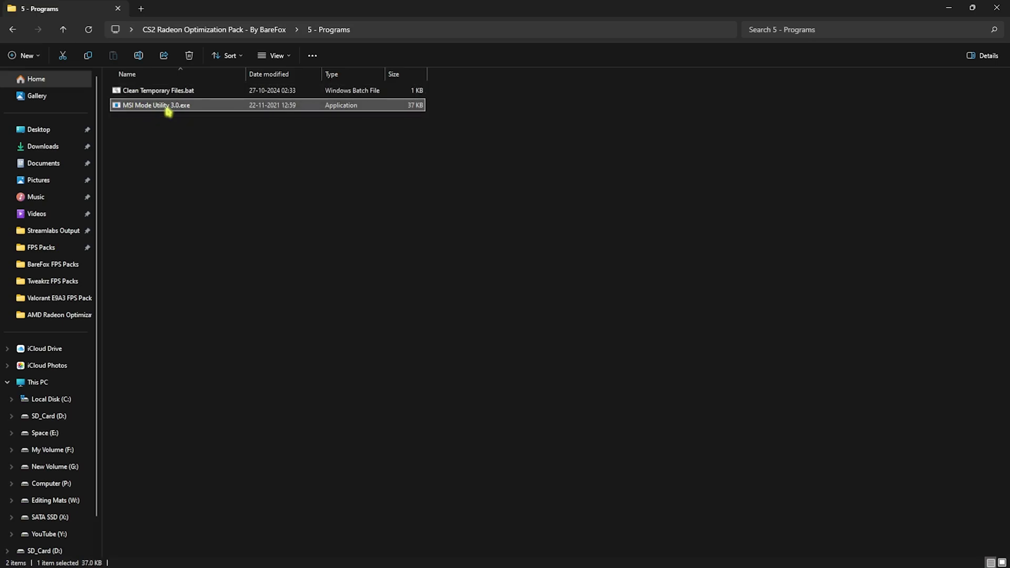
{"action": "right_click", "coordinate": [168, 110]}
{"action": "left_click", "coordinate": [211, 178]}
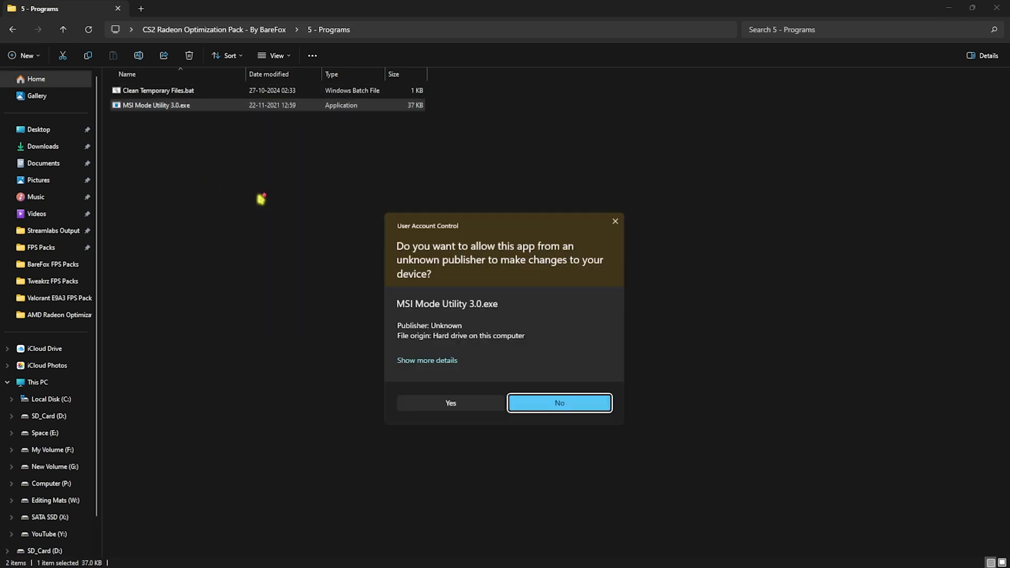
{"action": "key", "text": "alt+y"}
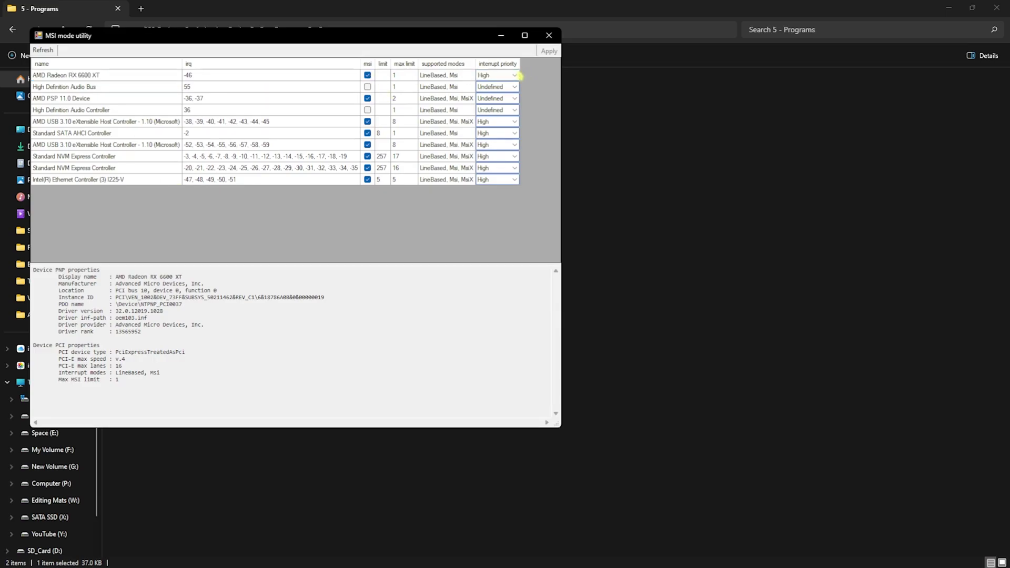
{"action": "left_click", "coordinate": [550, 36]}
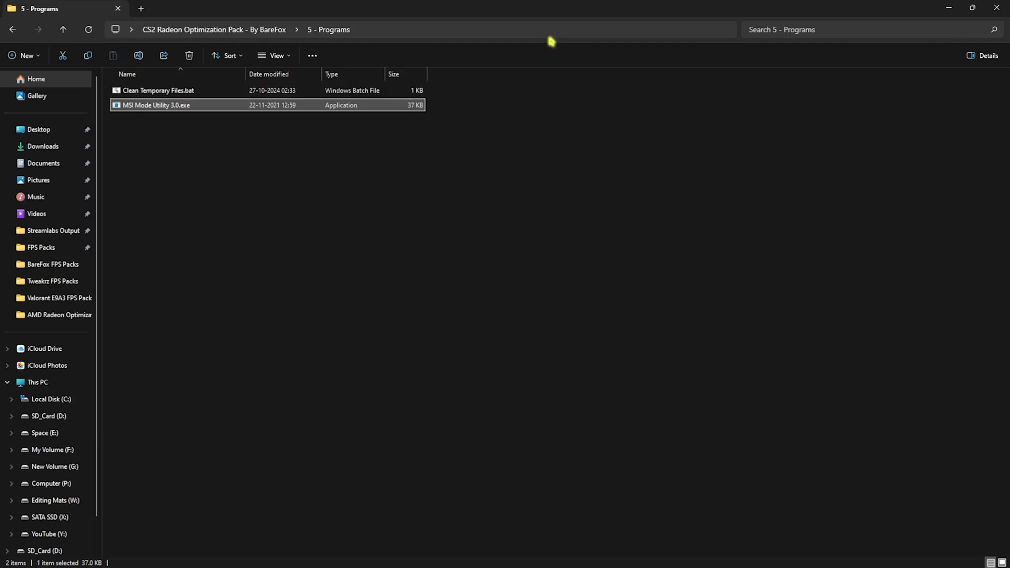
{"action": "left_click", "coordinate": [492, 178]}
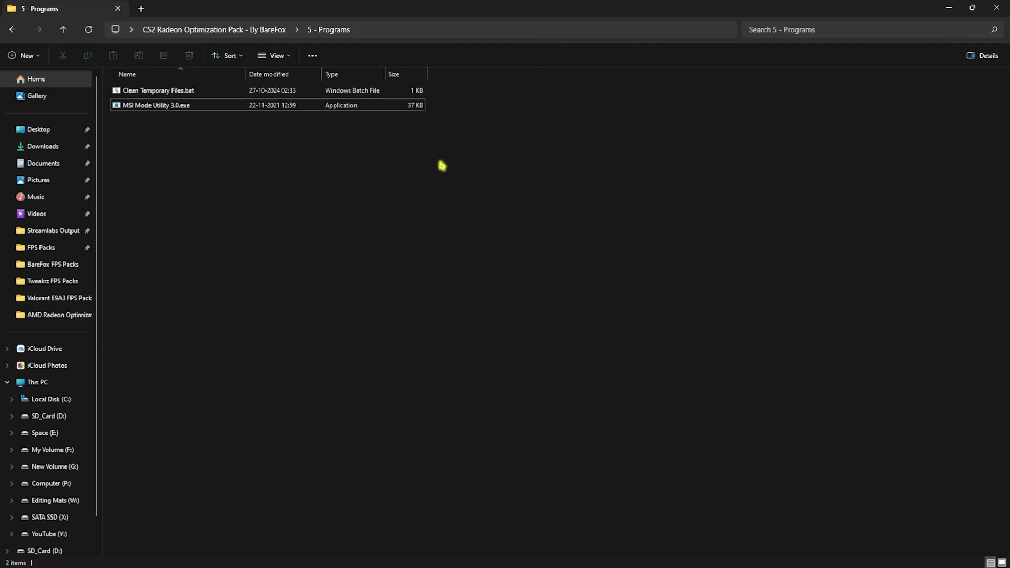